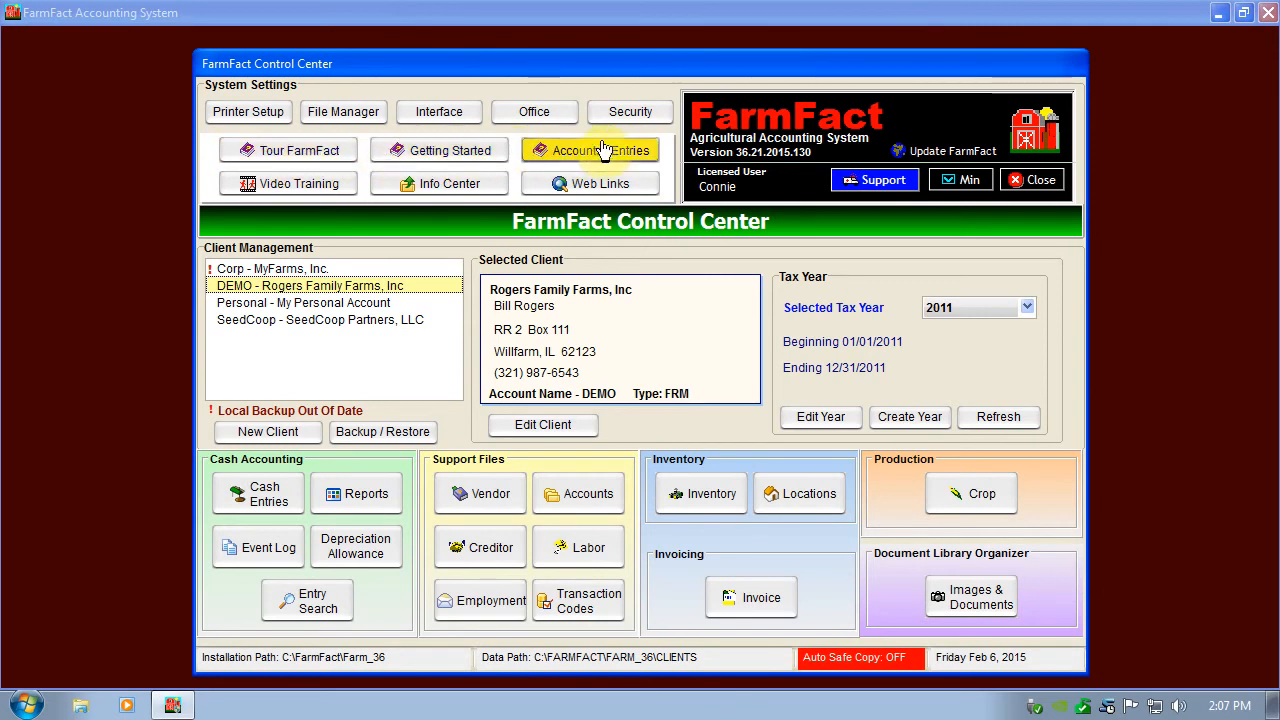
Read the Getting Started manual's section on opening and managing a client file, including the new client and vendor instructions.
{"action": "left_click", "coordinate": [435, 160]}
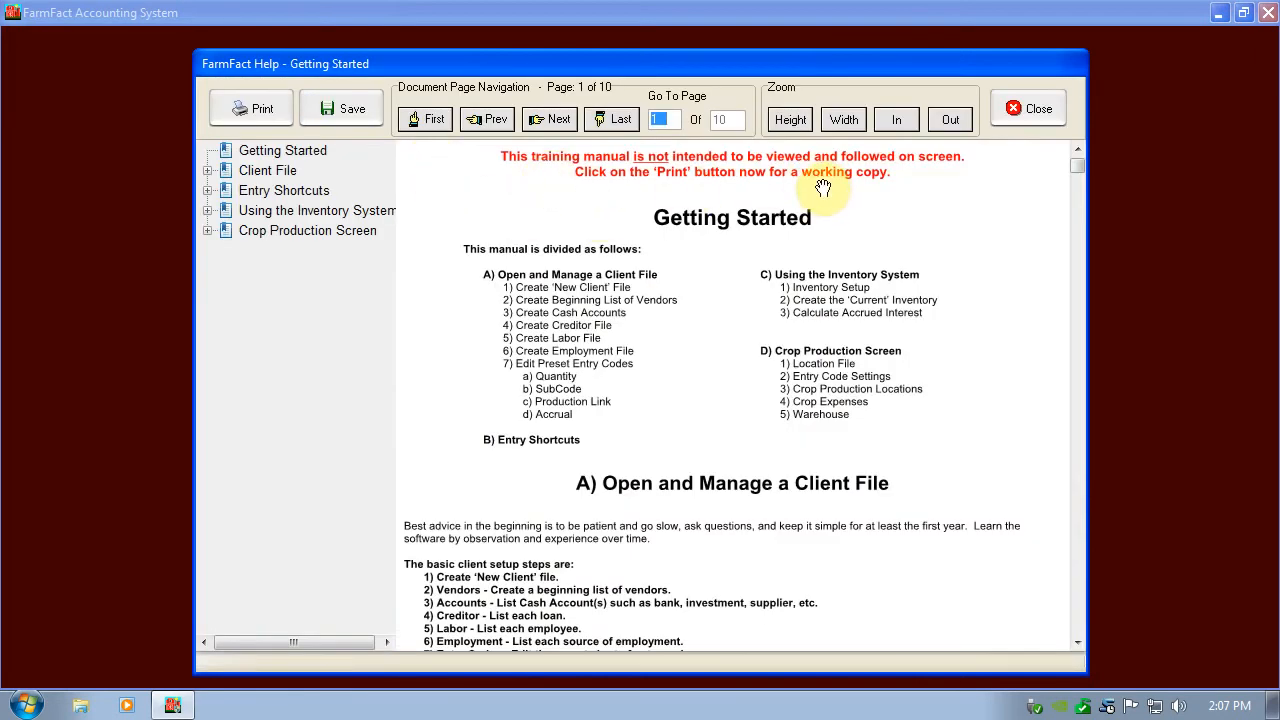
{"action": "scroll", "coordinate": [693, 290], "scroll_direction": "down", "scroll_amount": 3}
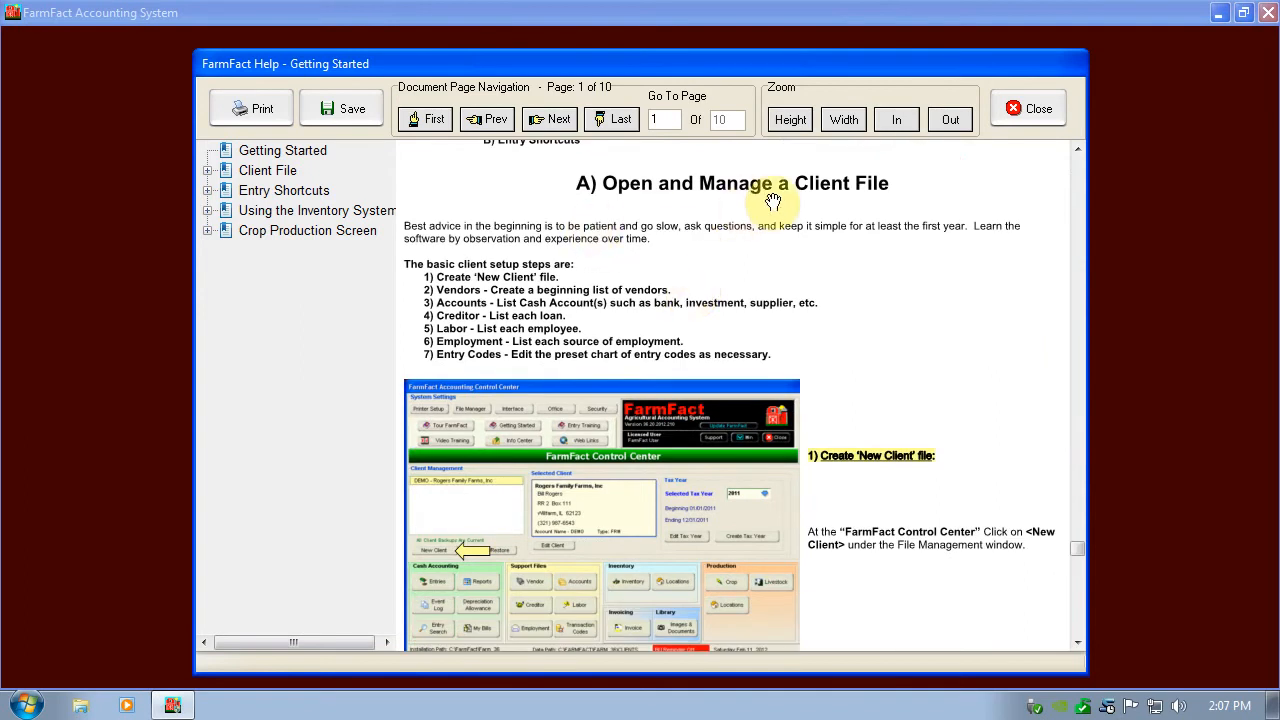
{"action": "scroll", "coordinate": [773, 202], "scroll_direction": "down", "scroll_amount": 5}
{"action": "scroll", "coordinate": [760, 217], "scroll_direction": "up", "scroll_amount": 5}
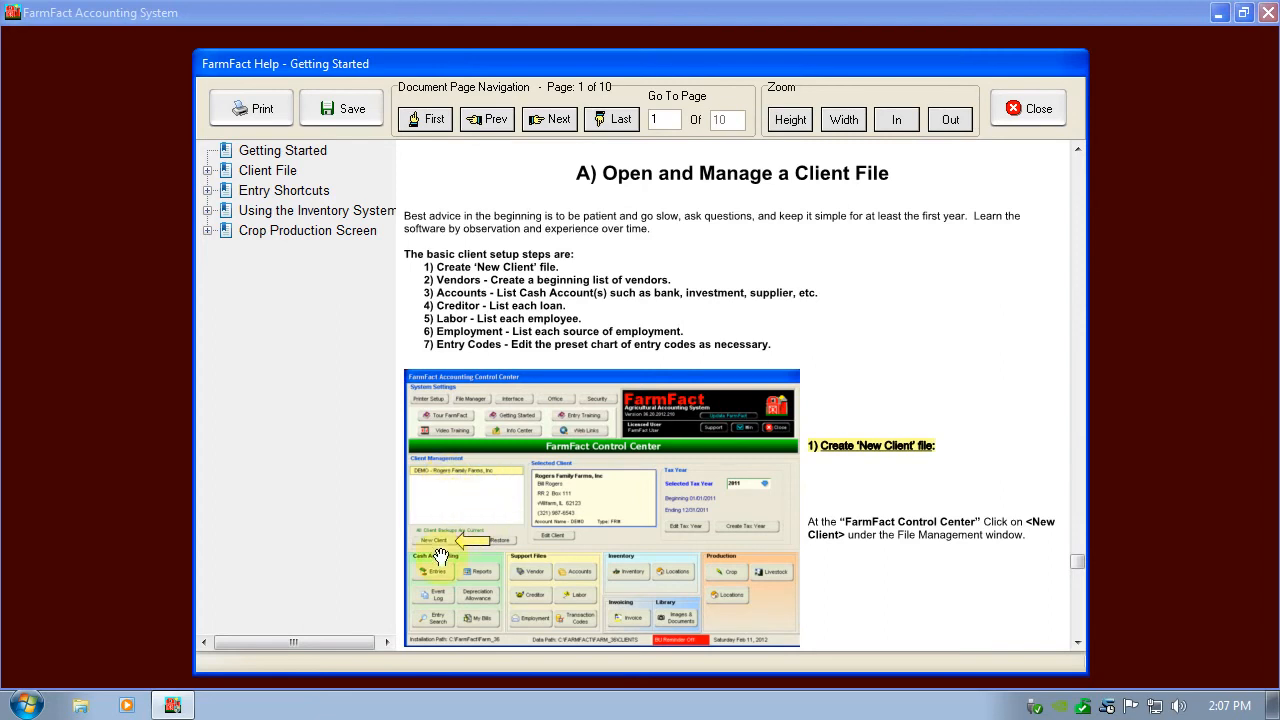
{"action": "scroll", "coordinate": [460, 535], "scroll_direction": "down", "scroll_amount": 5}
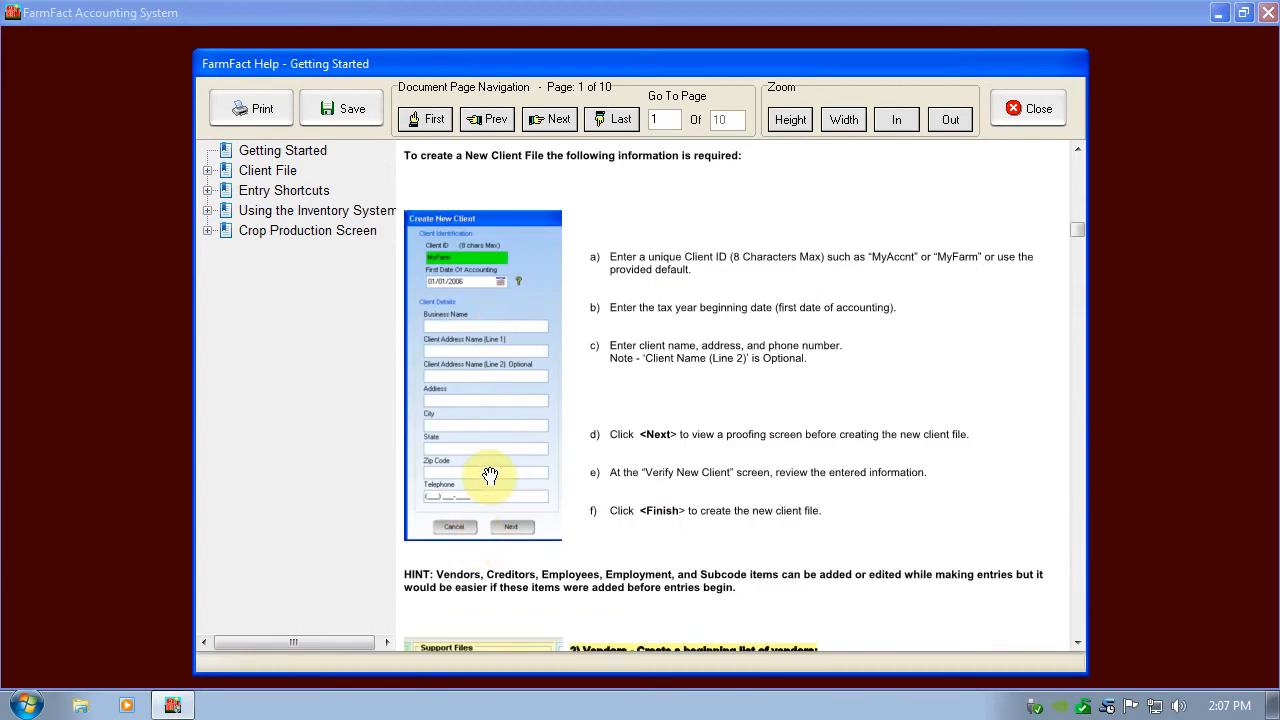
{"action": "scroll", "coordinate": [486, 476], "scroll_direction": "down", "scroll_amount": 4}
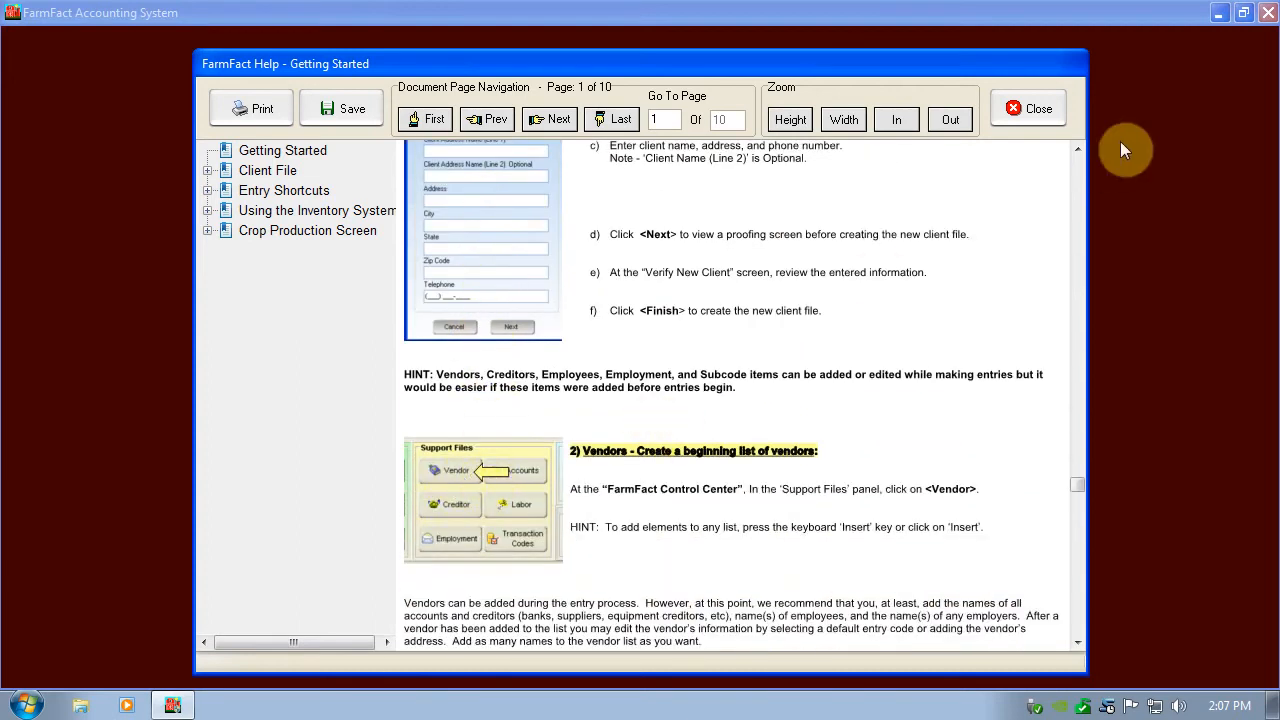
{"action": "left_click", "coordinate": [1022, 108]}
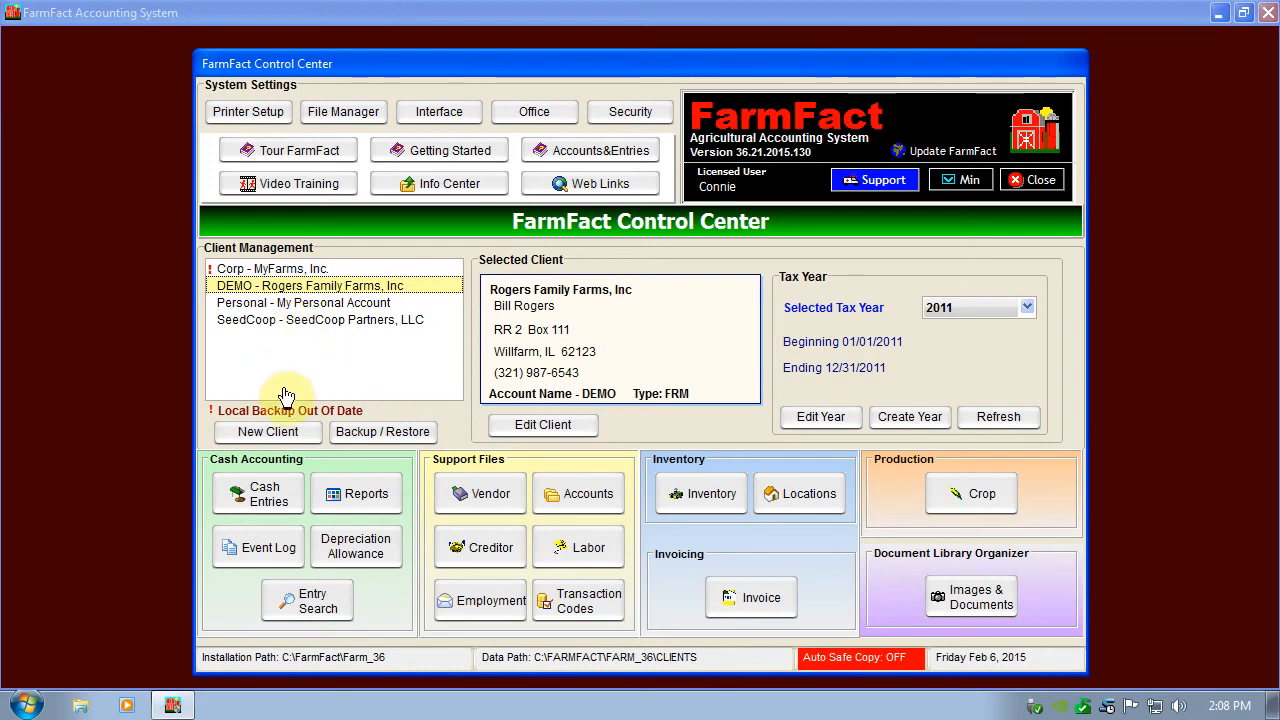
Start a new client file with the client ID junk, keeping the default beginning date of the first tax year.
{"action": "left_click", "coordinate": [282, 431]}
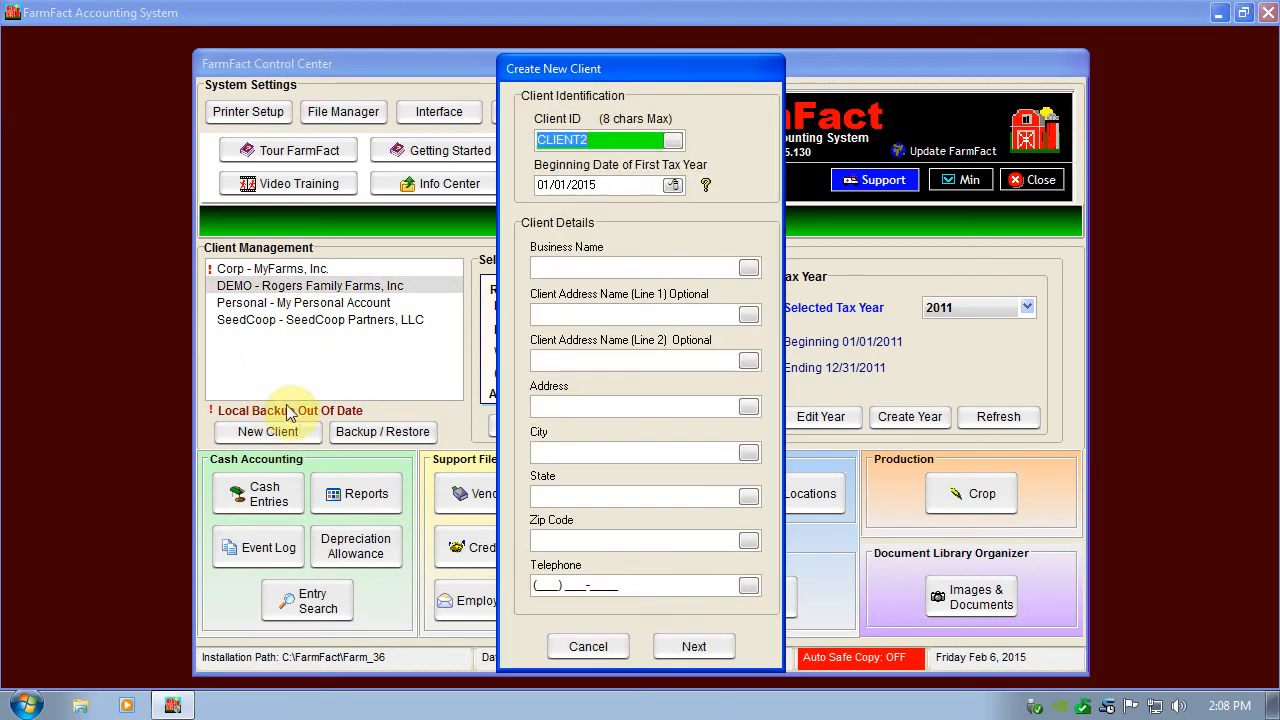
{"action": "type", "text": "jun"}
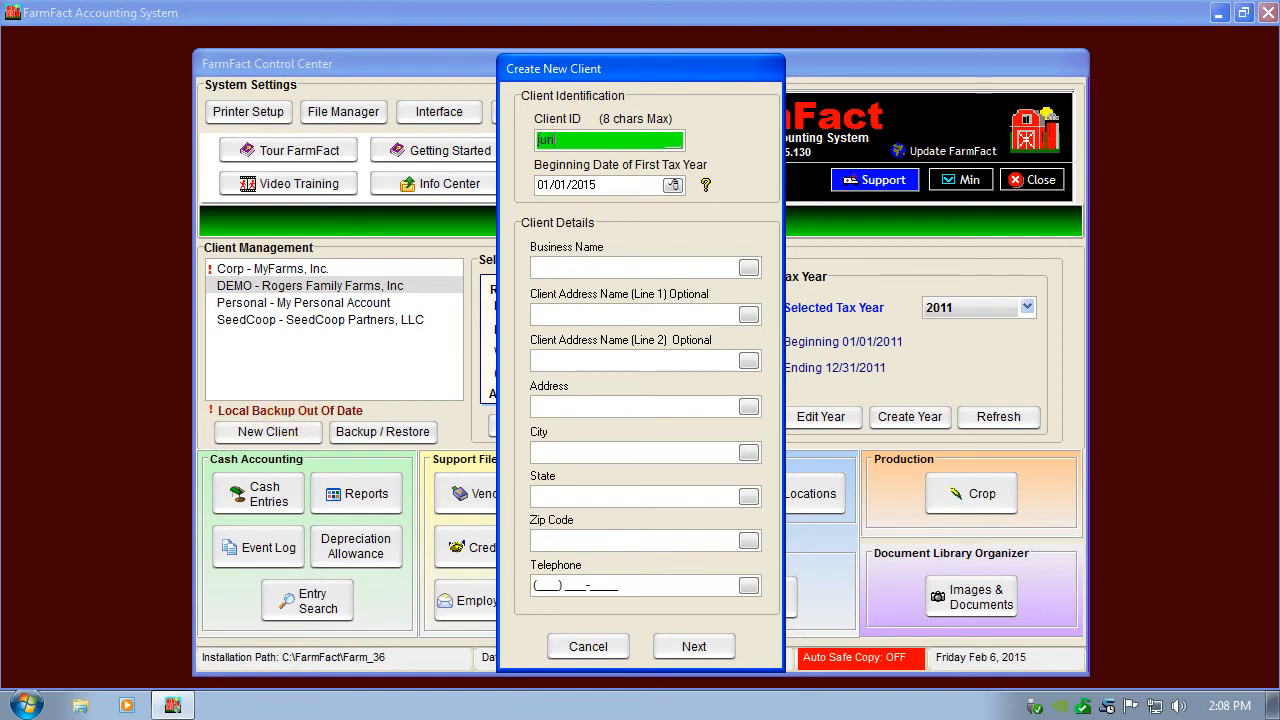
{"action": "key", "text": "Tab"}
{"action": "key", "text": "Tab"}
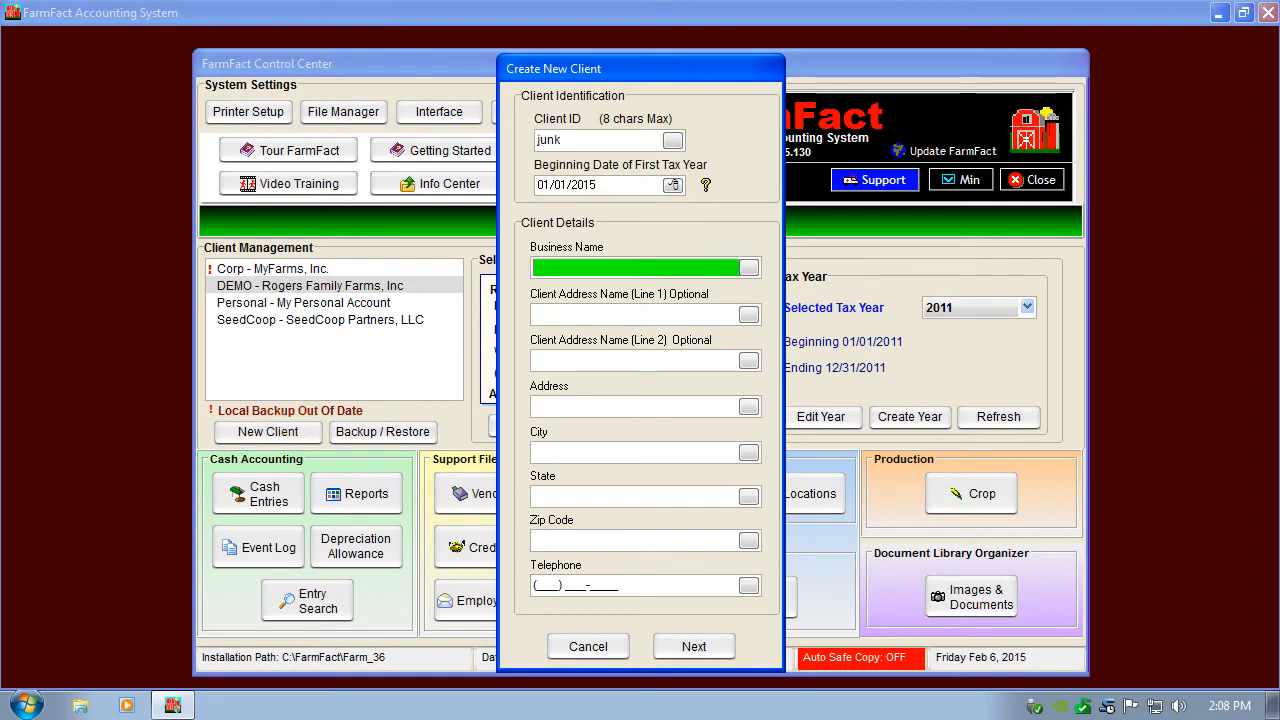
Enter dasfgdafgaefg as the business name and fill both optional client address name lines with placeholder text.
{"action": "type", "text": "dasfgdafgaefg"}
{"action": "key", "text": "Tab"}
{"action": "type", "text": "fgrsdfgshgw"}
{"action": "key", "text": "Tab"}
{"action": "type", "text": "grstgwrtg"}
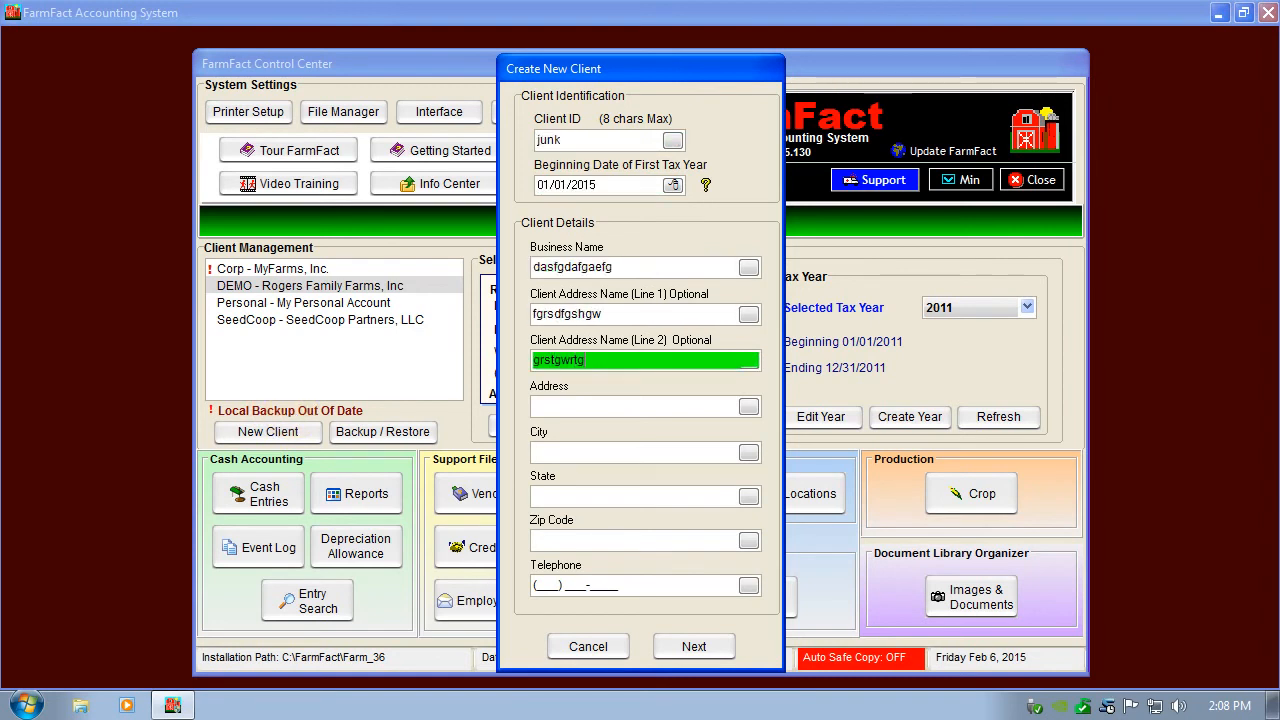
Fill in the new client's address, city, state and zip code with placeholder text.
{"action": "key", "text": "Tab"}
{"action": "type", "text": "wrtgwr"}
{"action": "key", "text": "Tab"}
{"action": "type", "text": "tgwrgwr"}
{"action": "key", "text": "Tab"}
{"action": "type", "text": "tgwrtgwr"}
{"action": "key", "text": "Tab"}
{"action": "type", "text": "tgwrtgwrt"}
Leave the telephone blank, accept the entered details and finish creating the client file.
{"action": "key", "text": "Tab"}
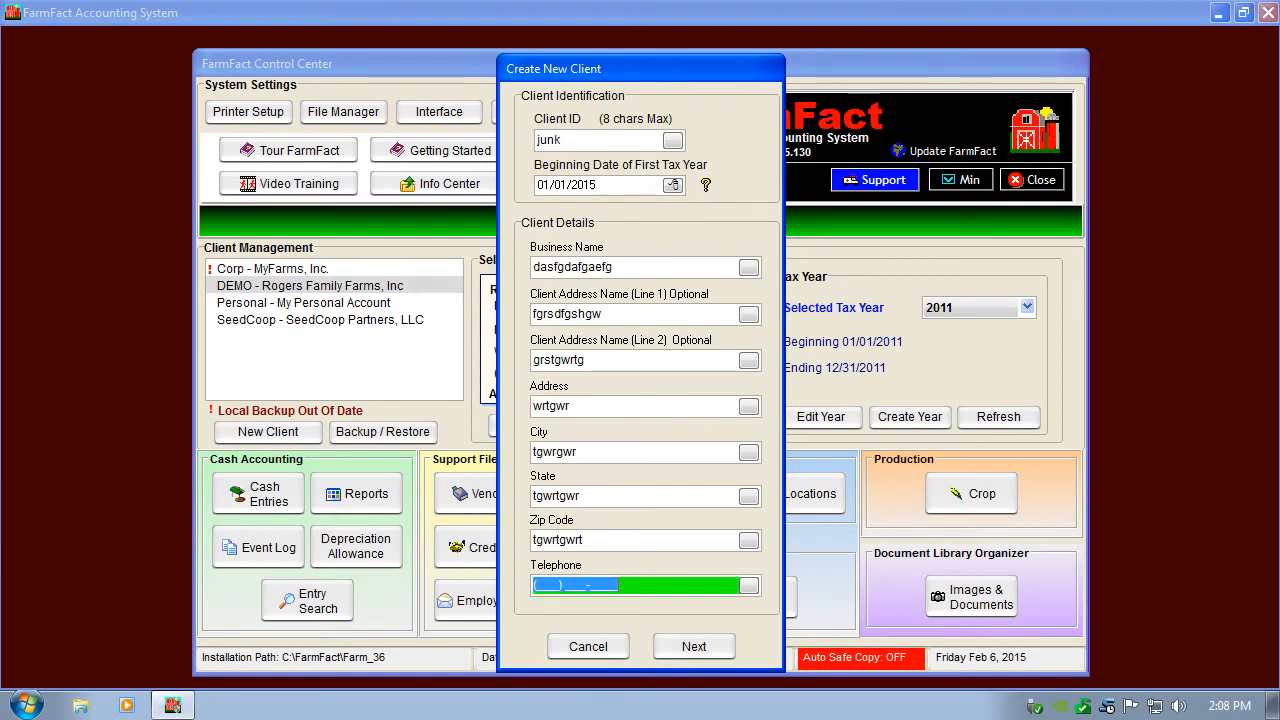
{"action": "key", "text": "Tab"}
{"action": "key", "text": "Return"}
{"action": "key", "text": "Return"}
{"action": "key", "text": "Return"}
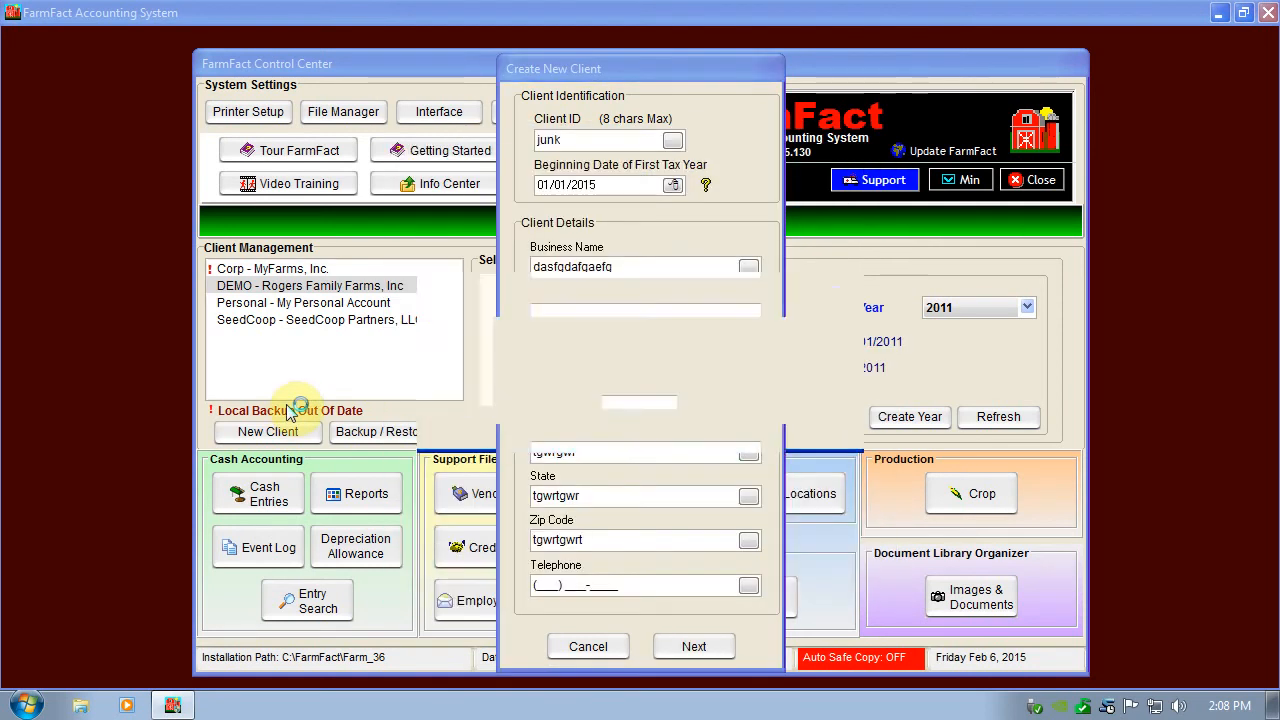
{"action": "key", "text": "Return"}
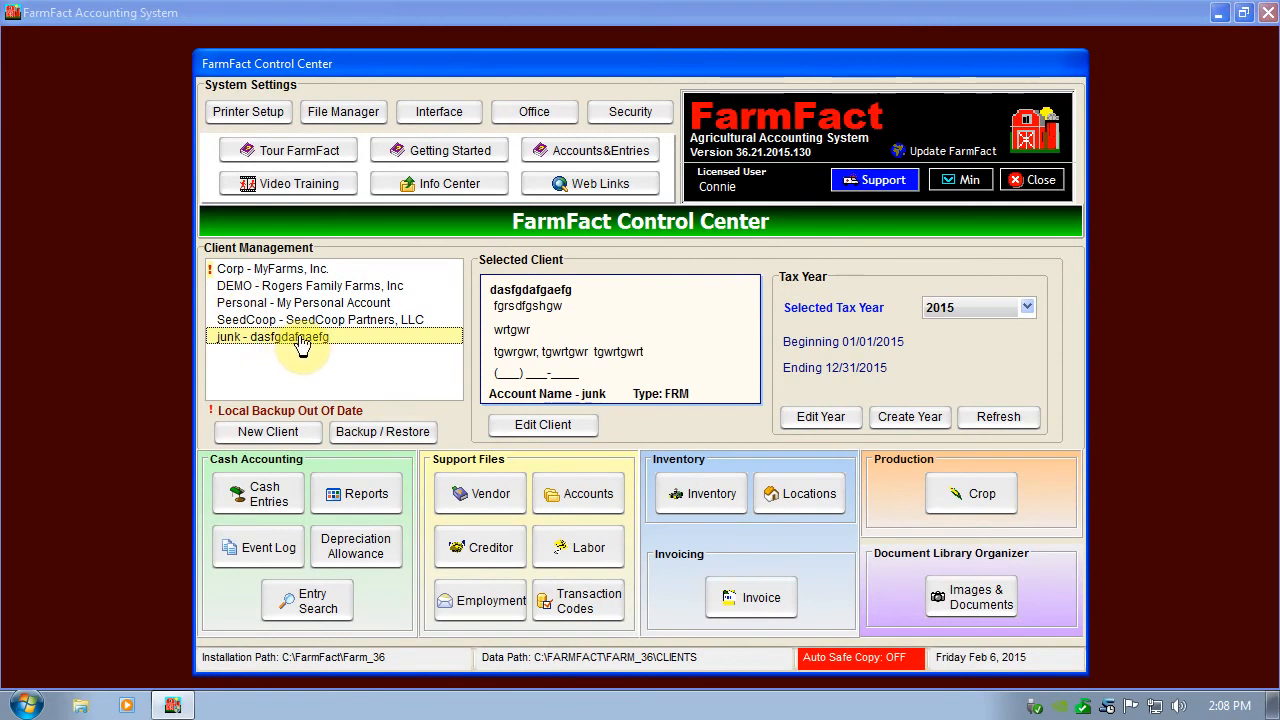
View the junk client's vendor file and accounts list, closing each without adding anything.
{"action": "left_click", "coordinate": [471, 494]}
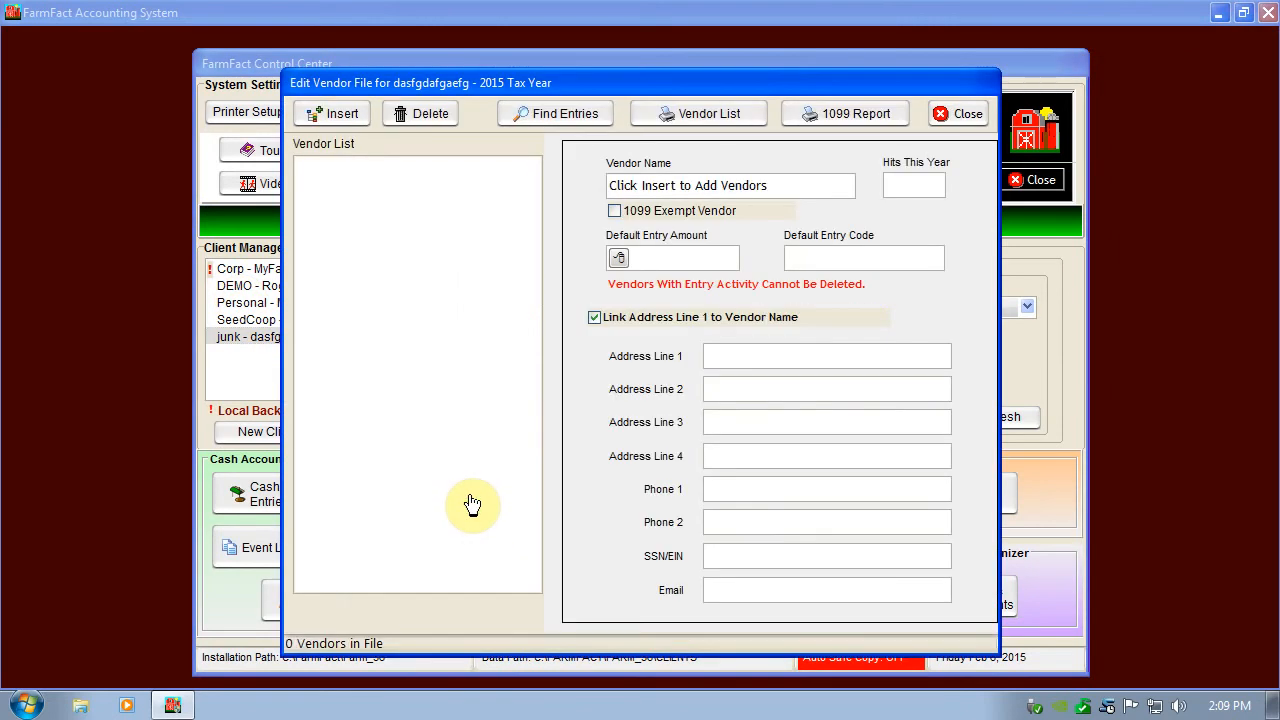
{"action": "key", "text": "Escape"}
{"action": "left_click", "coordinate": [570, 505]}
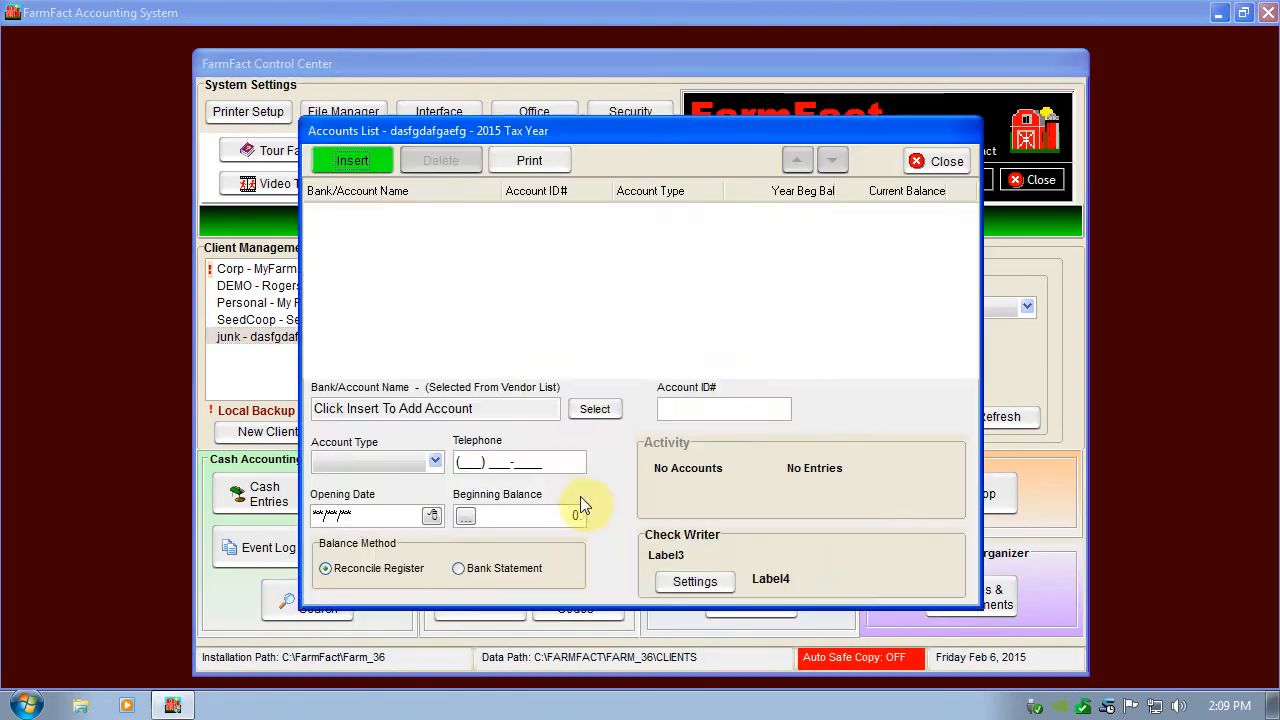
{"action": "key", "text": "Escape"}
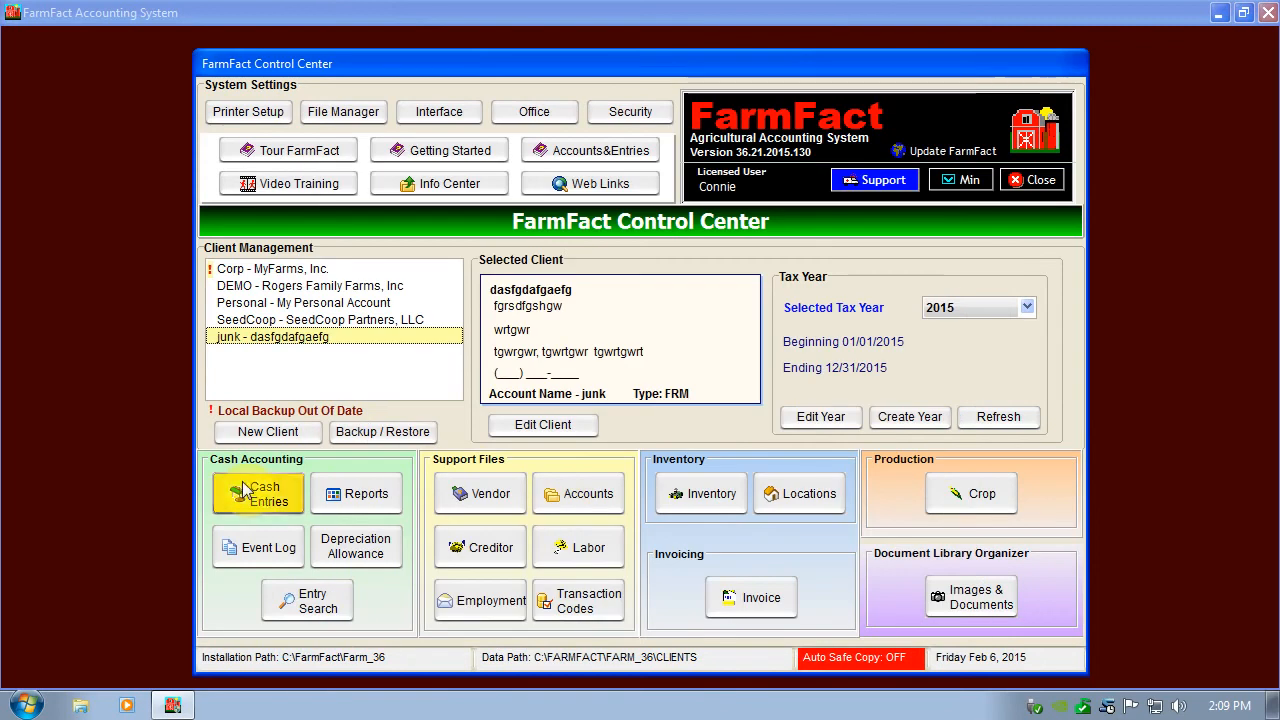
Browse the detail categories of the junk client's transaction codes, from Crop Production to Personal, and close the chart.
{"action": "left_click", "coordinate": [580, 596]}
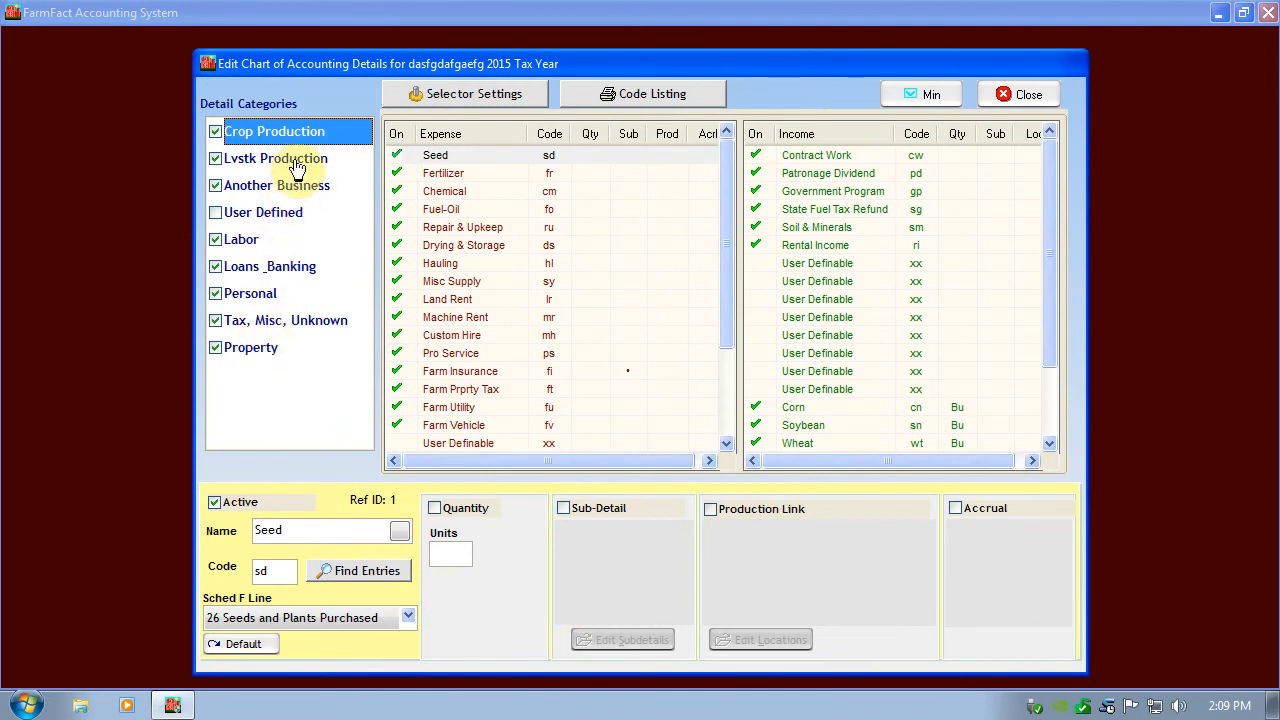
{"action": "key", "text": "Down"}
{"action": "key", "text": "Down"}
{"action": "key", "text": "Down"}
{"action": "key", "text": "Down"}
{"action": "key", "text": "Down"}
{"action": "key", "text": "Down"}
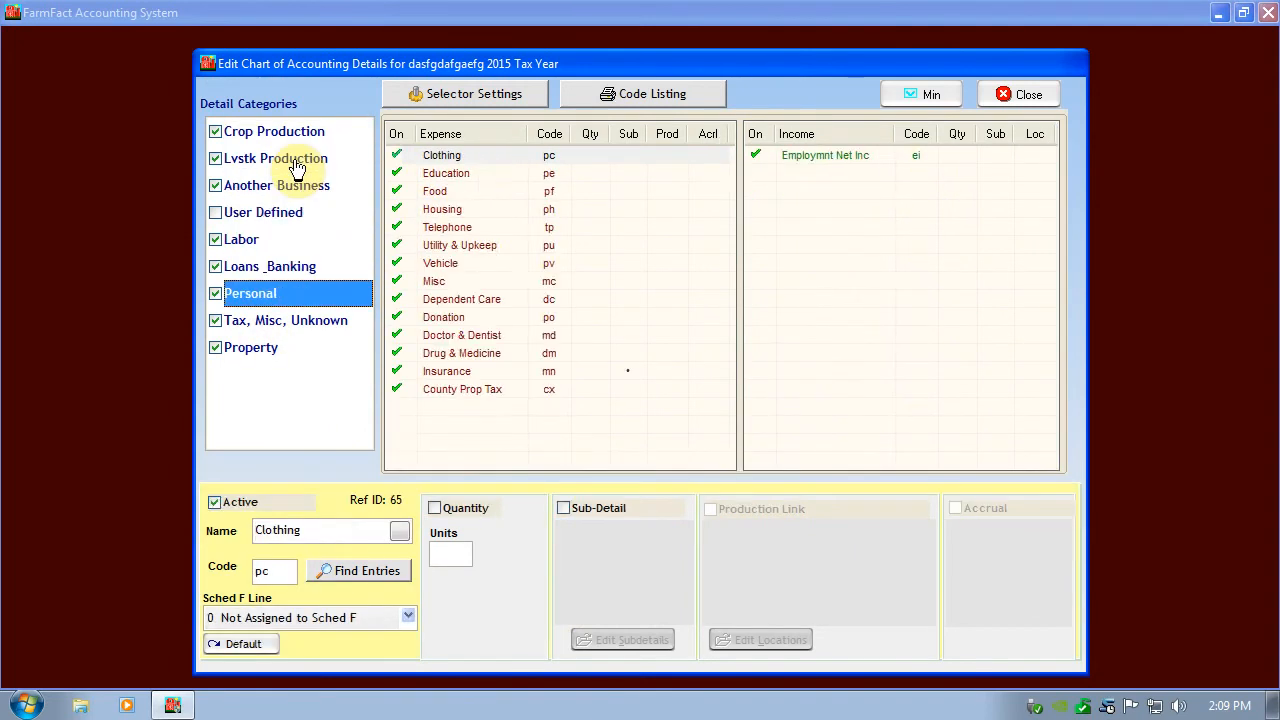
{"action": "key", "text": "Up"}
{"action": "key", "text": "Up"}
{"action": "key", "text": "Up"}
{"action": "key", "text": "Up"}
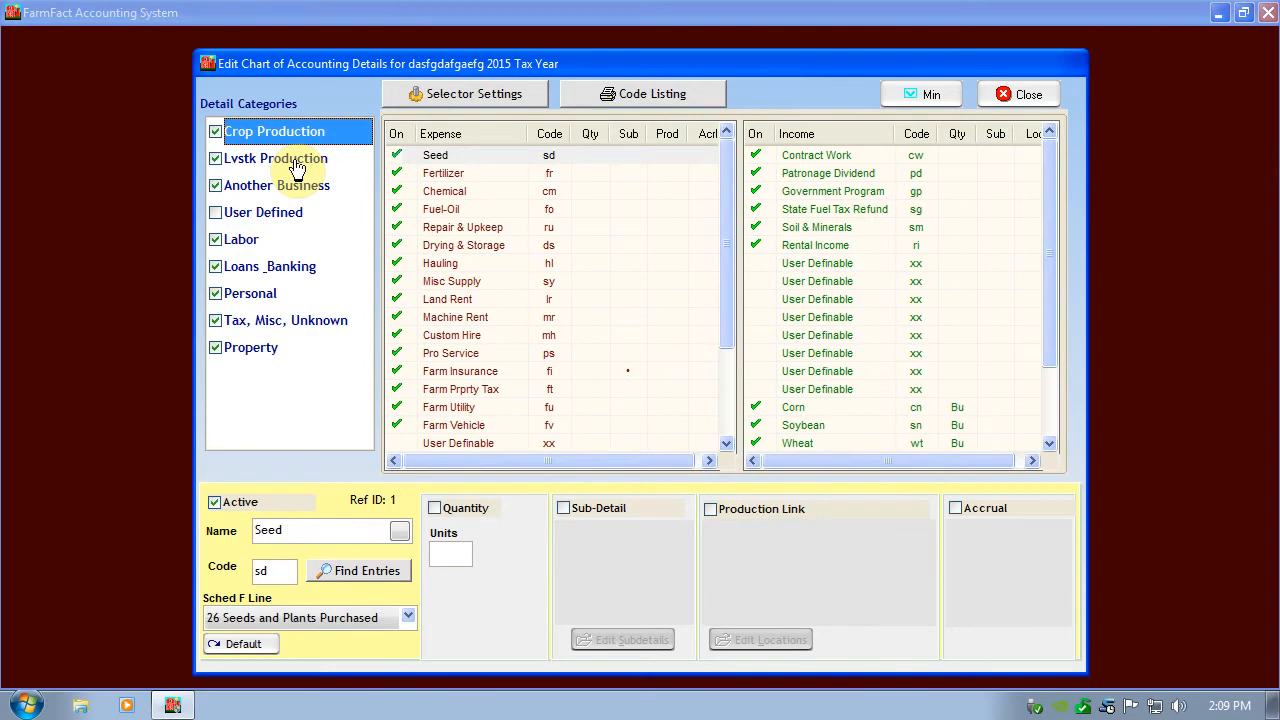
{"action": "key", "text": "Down"}
{"action": "key", "text": "Down"}
{"action": "key", "text": "Down"}
{"action": "key", "text": "Down"}
{"action": "key", "text": "Up"}
{"action": "key", "text": "Up"}
{"action": "key", "text": "Up"}
{"action": "key", "text": "Up"}
{"action": "left_click", "coordinate": [1012, 92]}
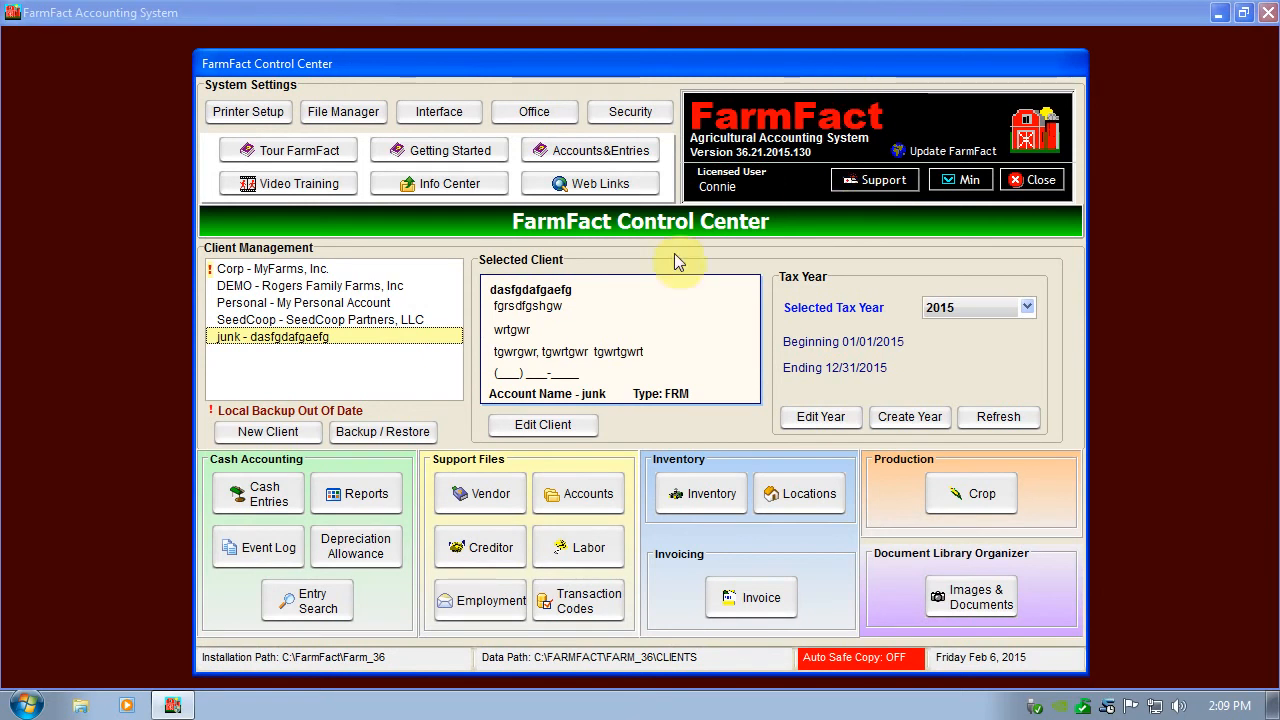
Select the client DEMO - Rogers Family Farms, Inc and view its available tax years, keeping 2011.
{"action": "left_click", "coordinate": [295, 286]}
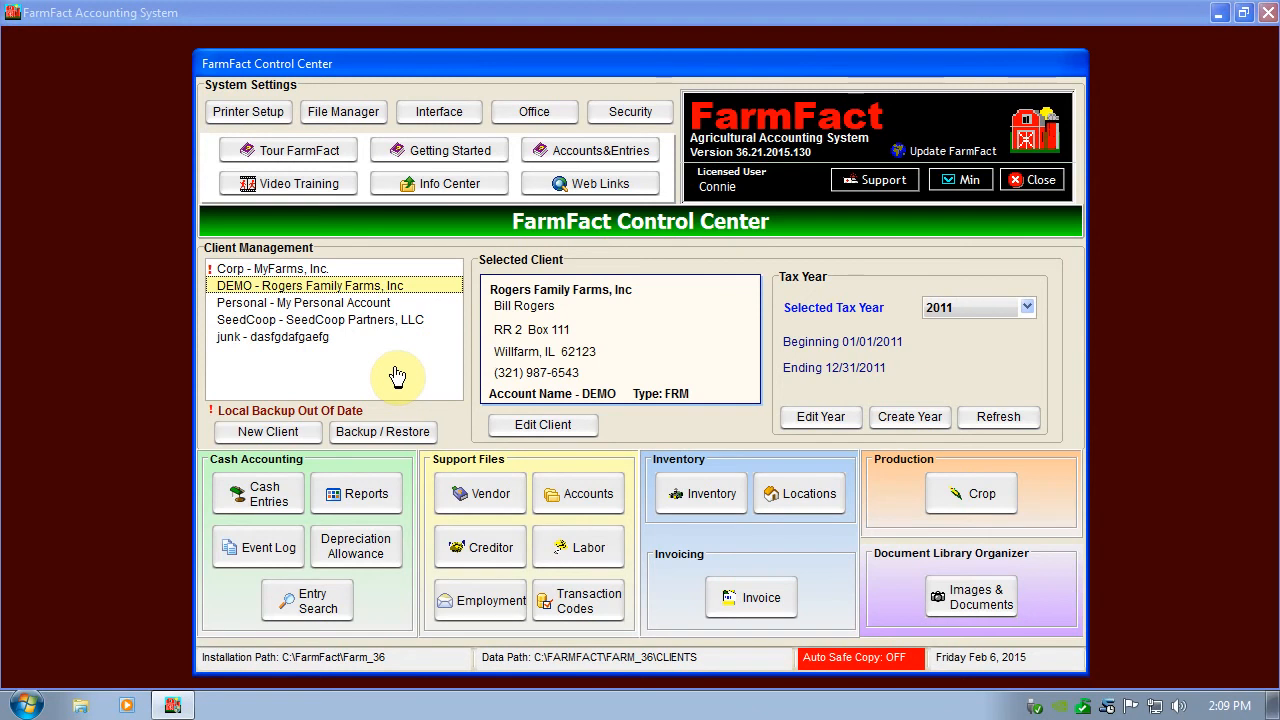
{"action": "left_click", "coordinate": [968, 309]}
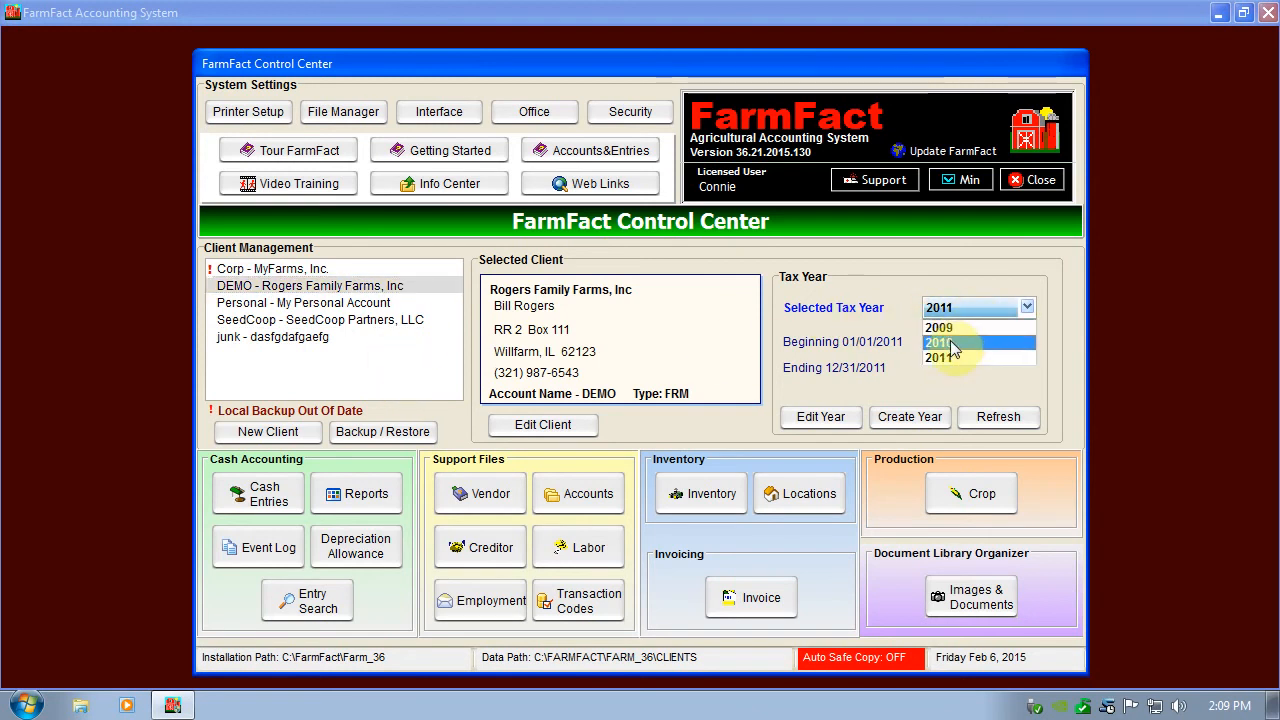
{"action": "left_click", "coordinate": [897, 314]}
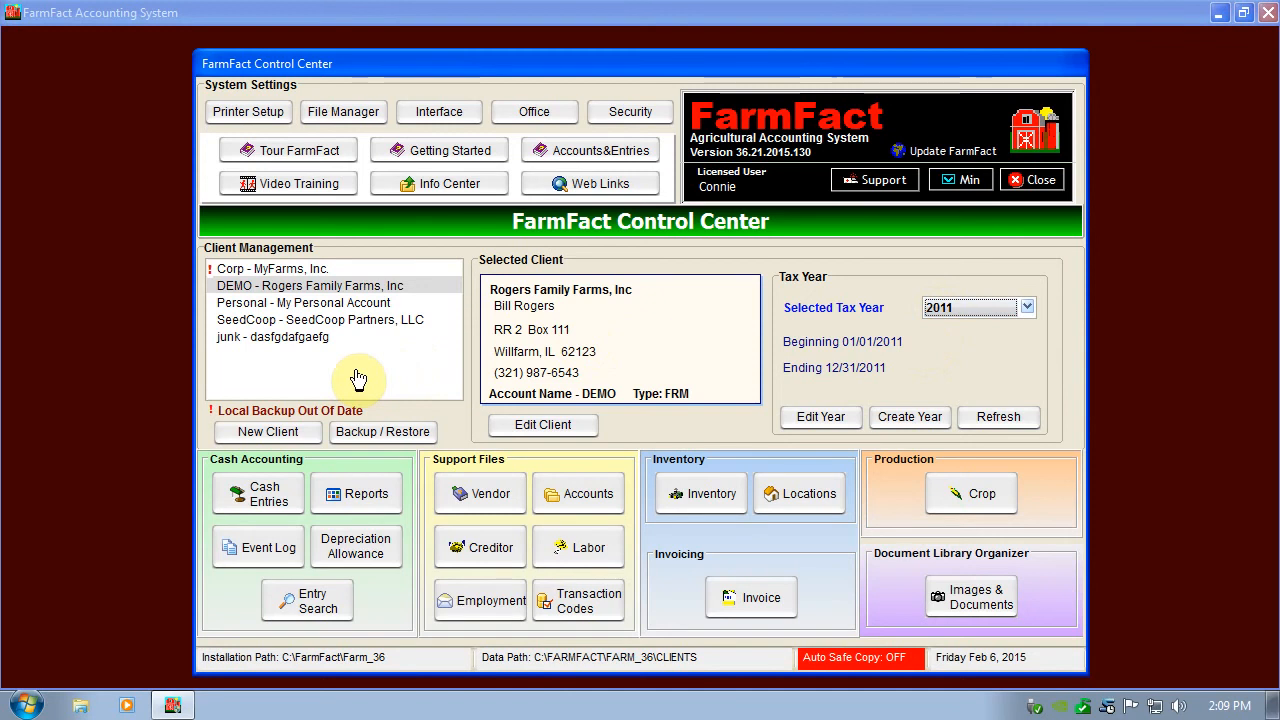
View the backup and restore types and the remote backup login, and exit without logging in.
{"action": "left_click", "coordinate": [390, 440]}
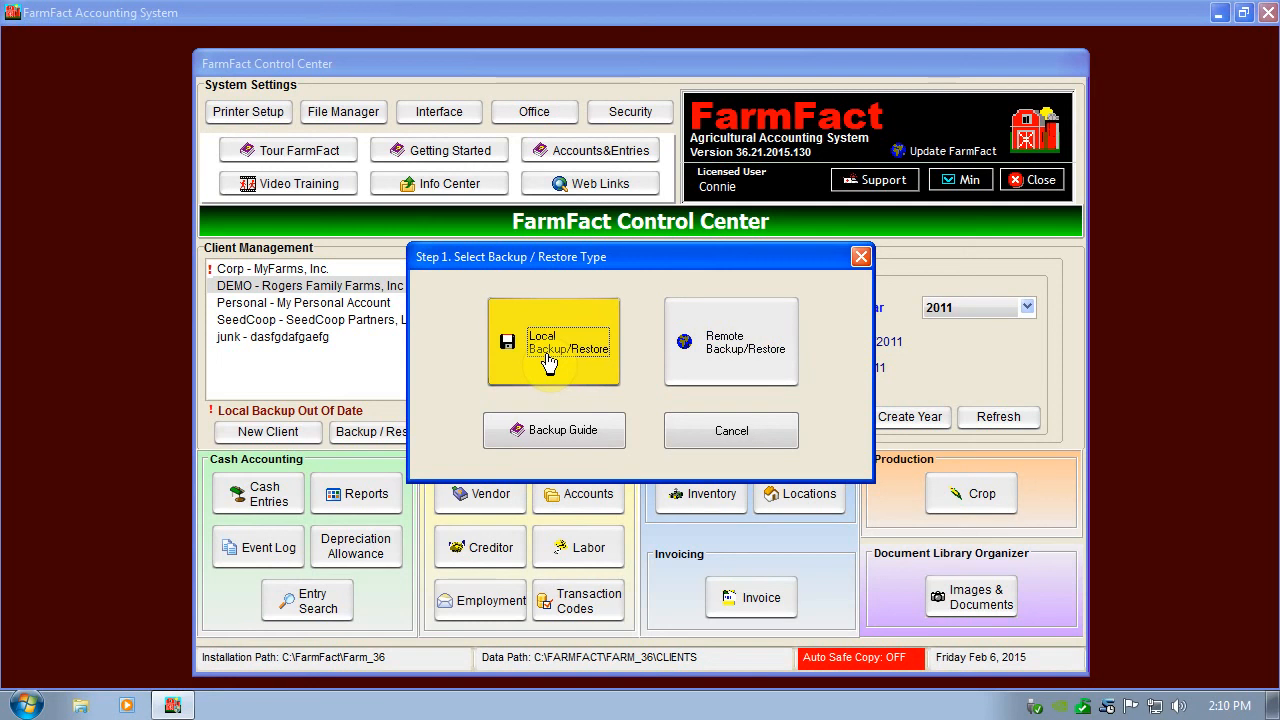
{"action": "left_click", "coordinate": [726, 356]}
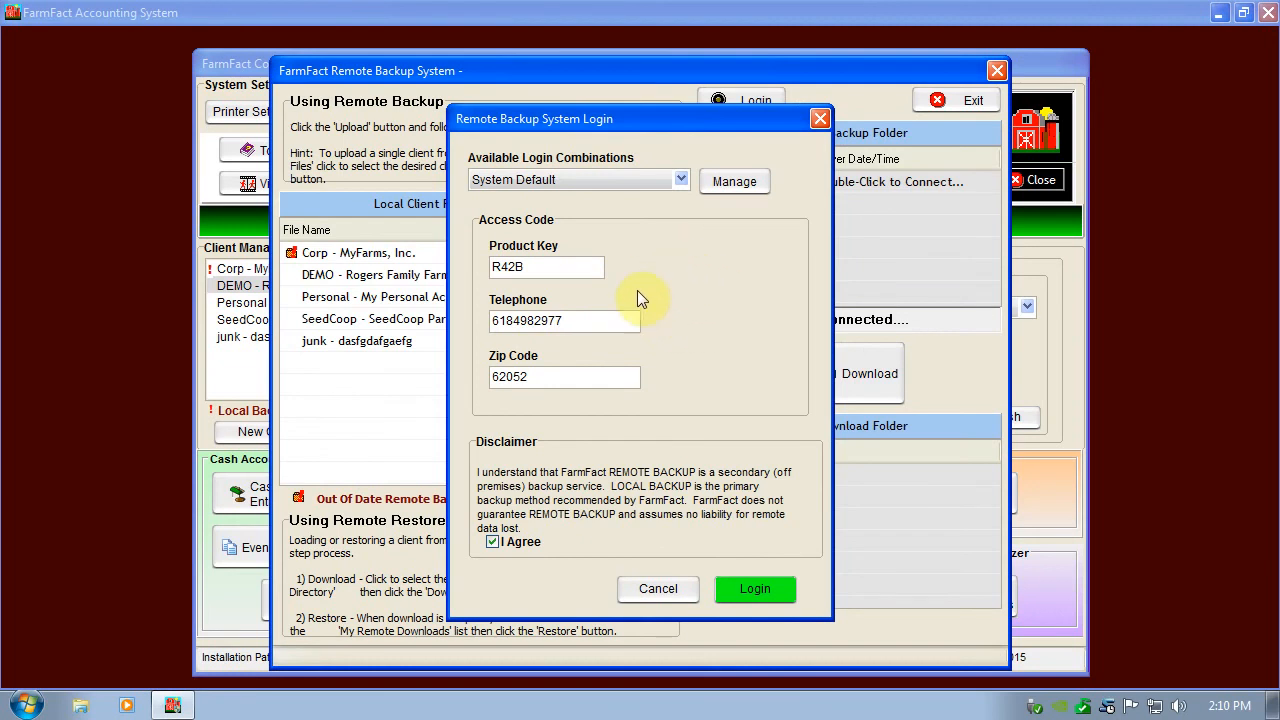
{"action": "left_click", "coordinate": [657, 589]}
{"action": "left_click", "coordinate": [972, 104]}
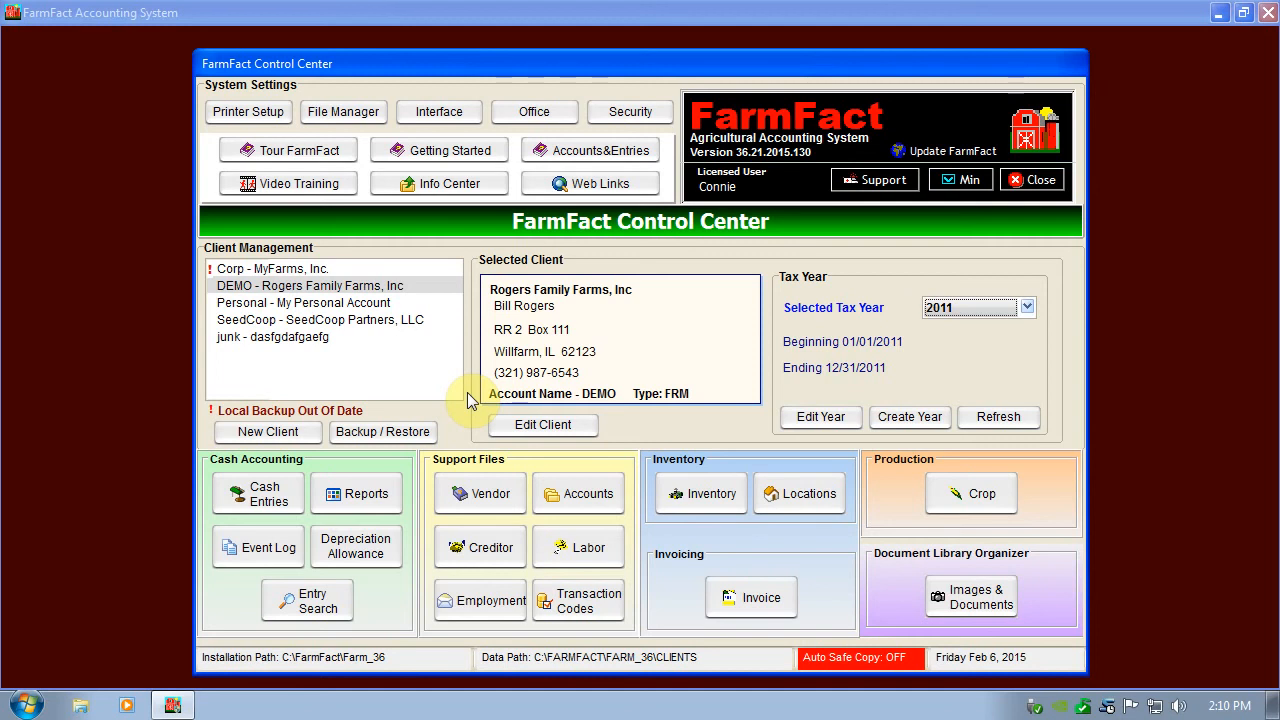
Switch to the Personal client and back to DEMO, and change DEMO's tax year to 2010 and back to 2011.
{"action": "left_click", "coordinate": [273, 311]}
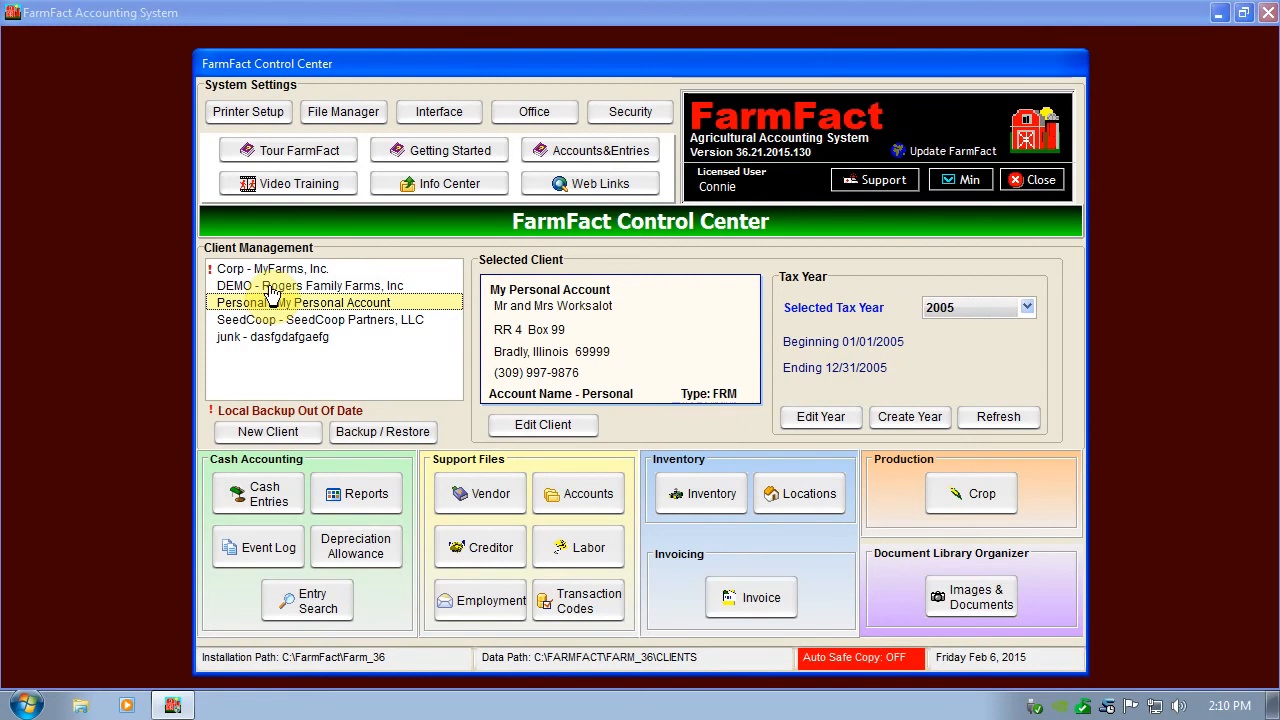
{"action": "left_click", "coordinate": [273, 288]}
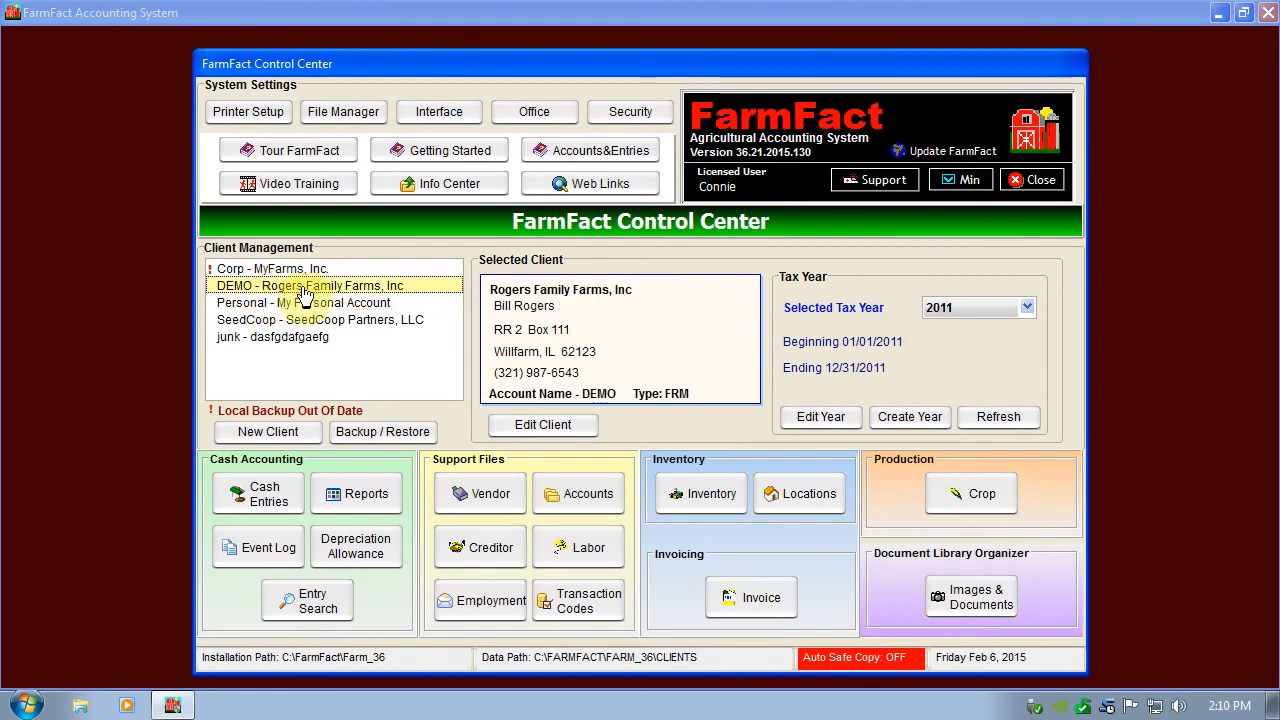
{"action": "left_click", "coordinate": [968, 309]}
{"action": "left_click", "coordinate": [955, 341]}
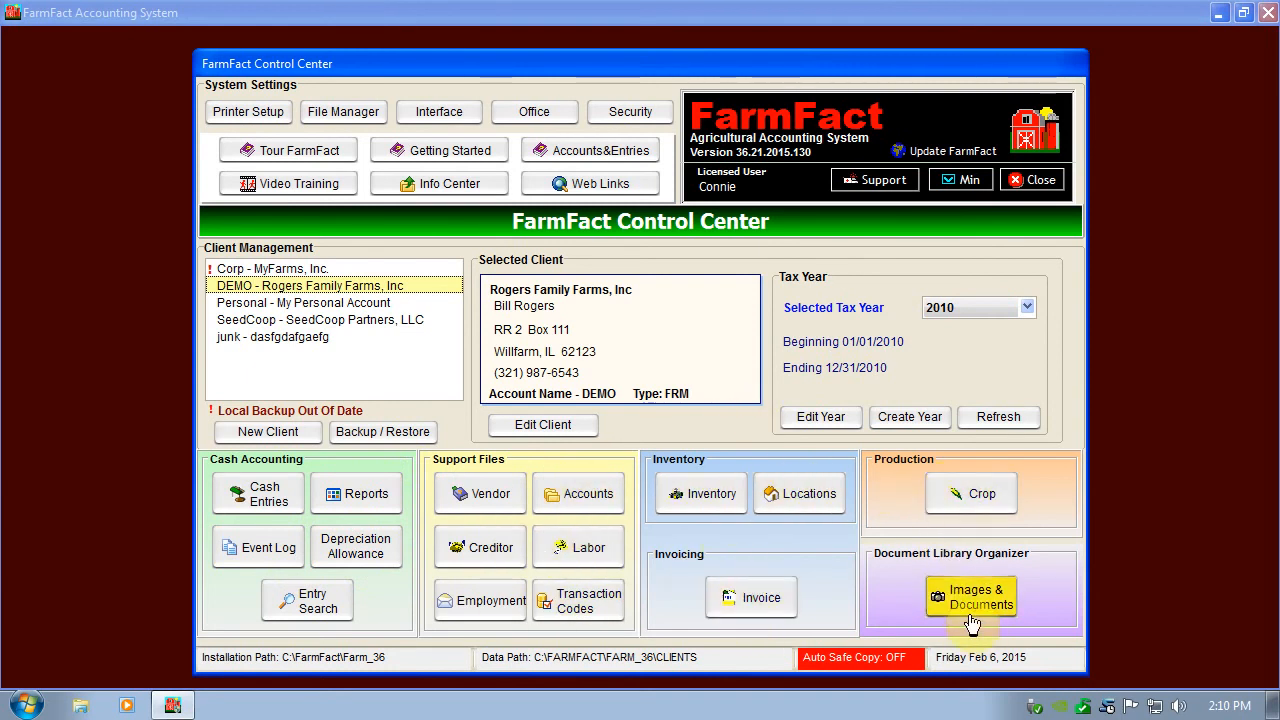
{"action": "left_click", "coordinate": [947, 312]}
{"action": "left_click", "coordinate": [945, 358]}
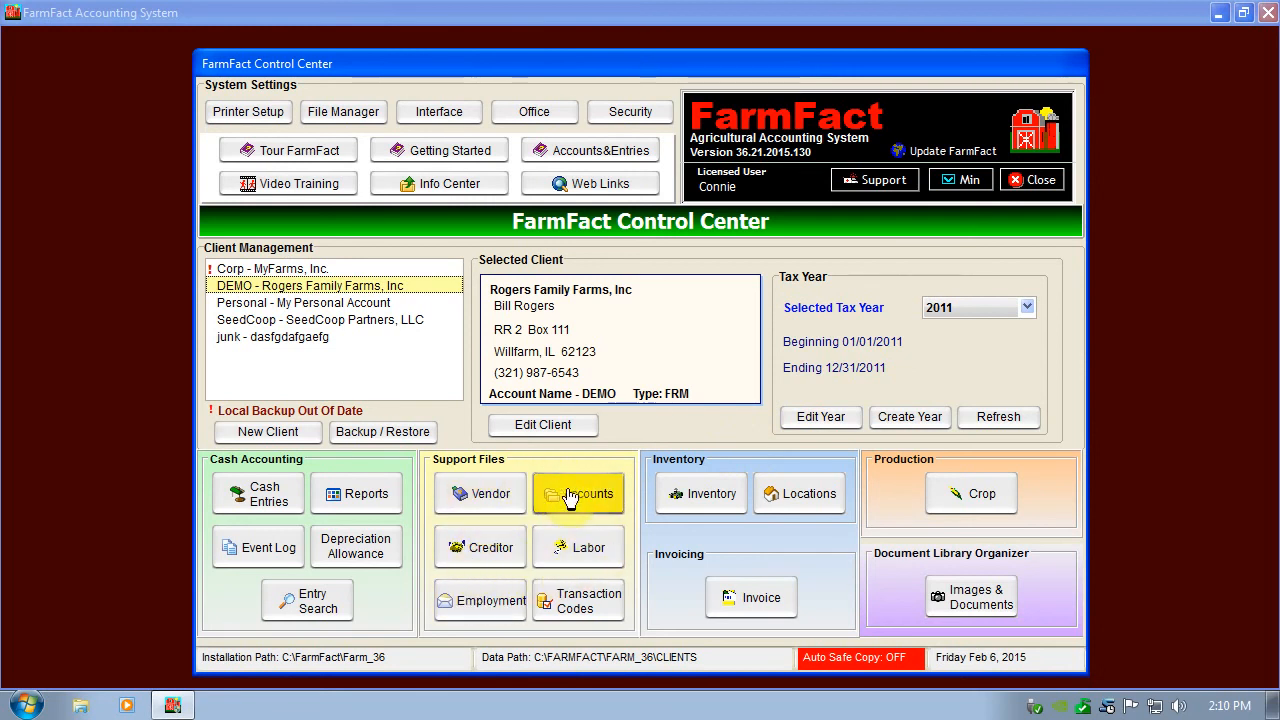
Find the 2011 entries for the vendor A1 Machine Shop, review the report, and close it and the vendor file.
{"action": "left_click", "coordinate": [484, 500]}
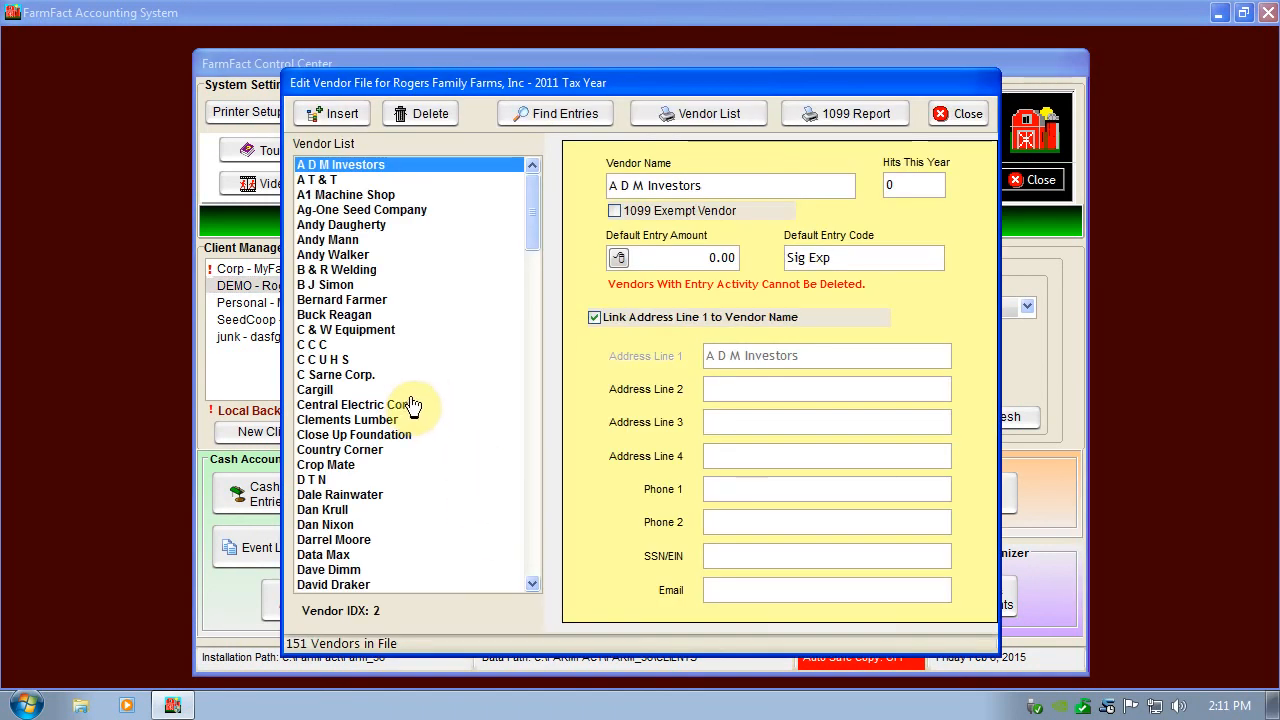
{"action": "left_click", "coordinate": [366, 196]}
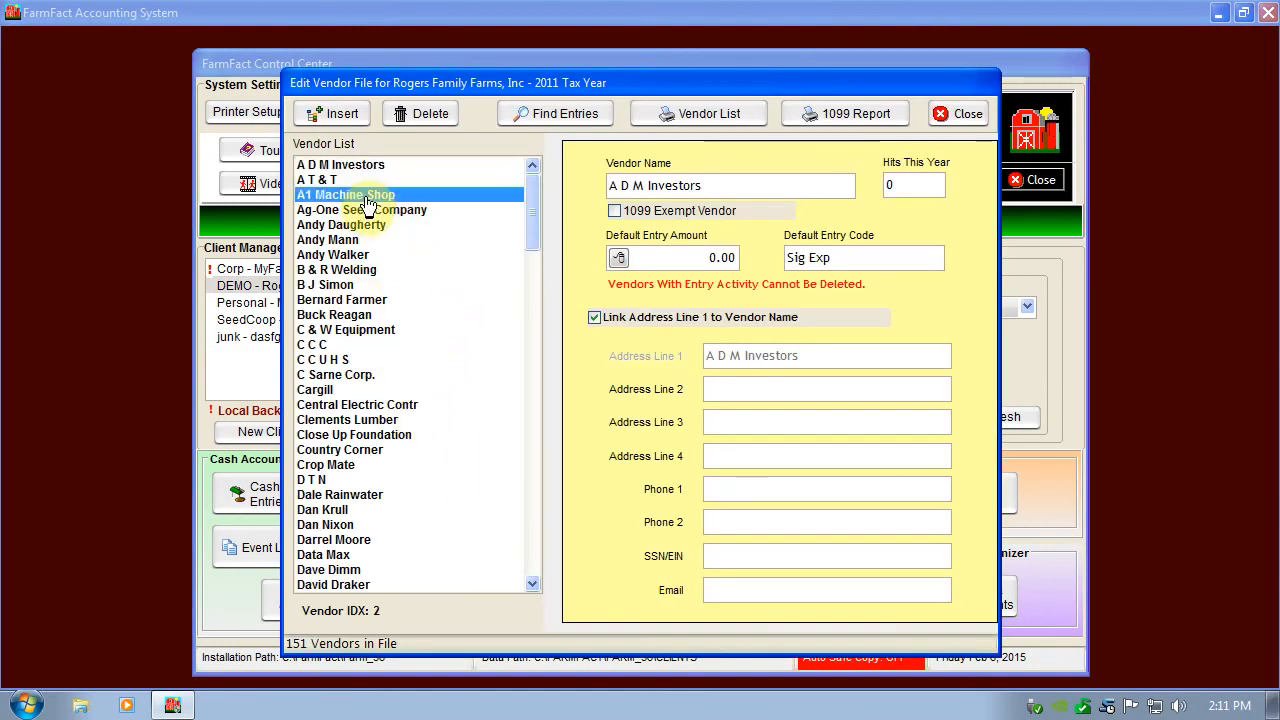
{"action": "left_click", "coordinate": [565, 116]}
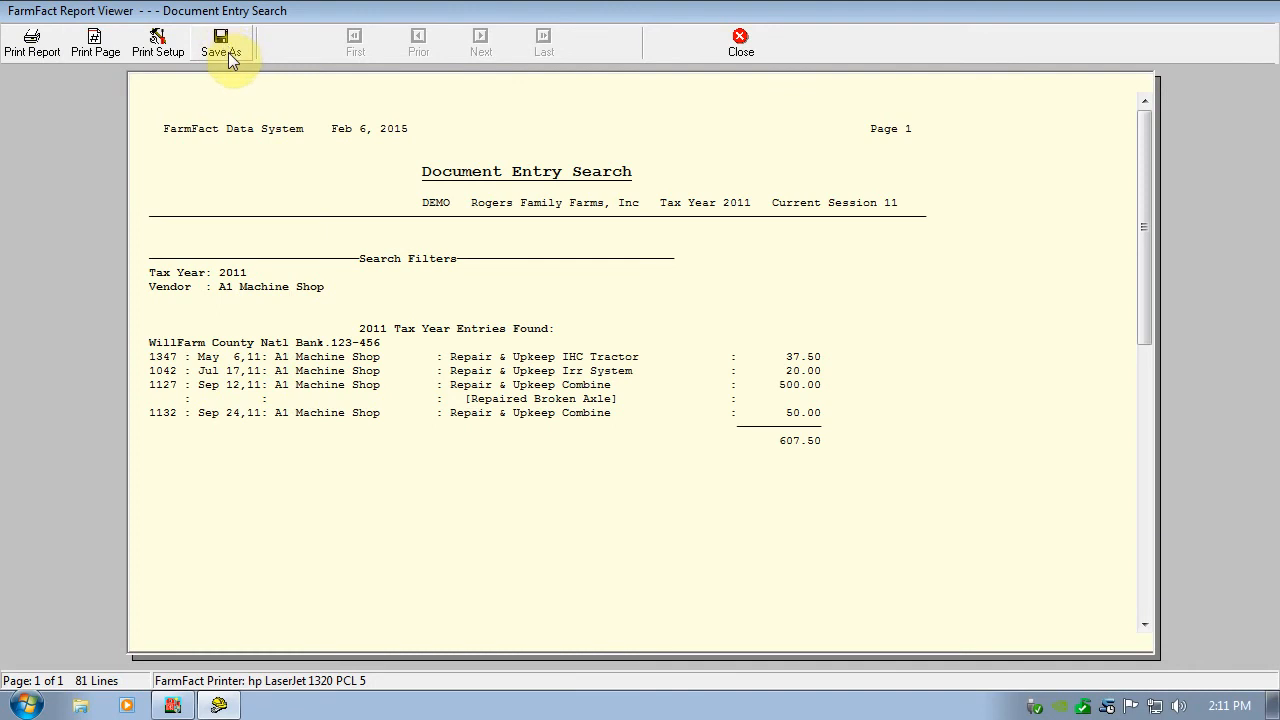
{"action": "left_click", "coordinate": [752, 52]}
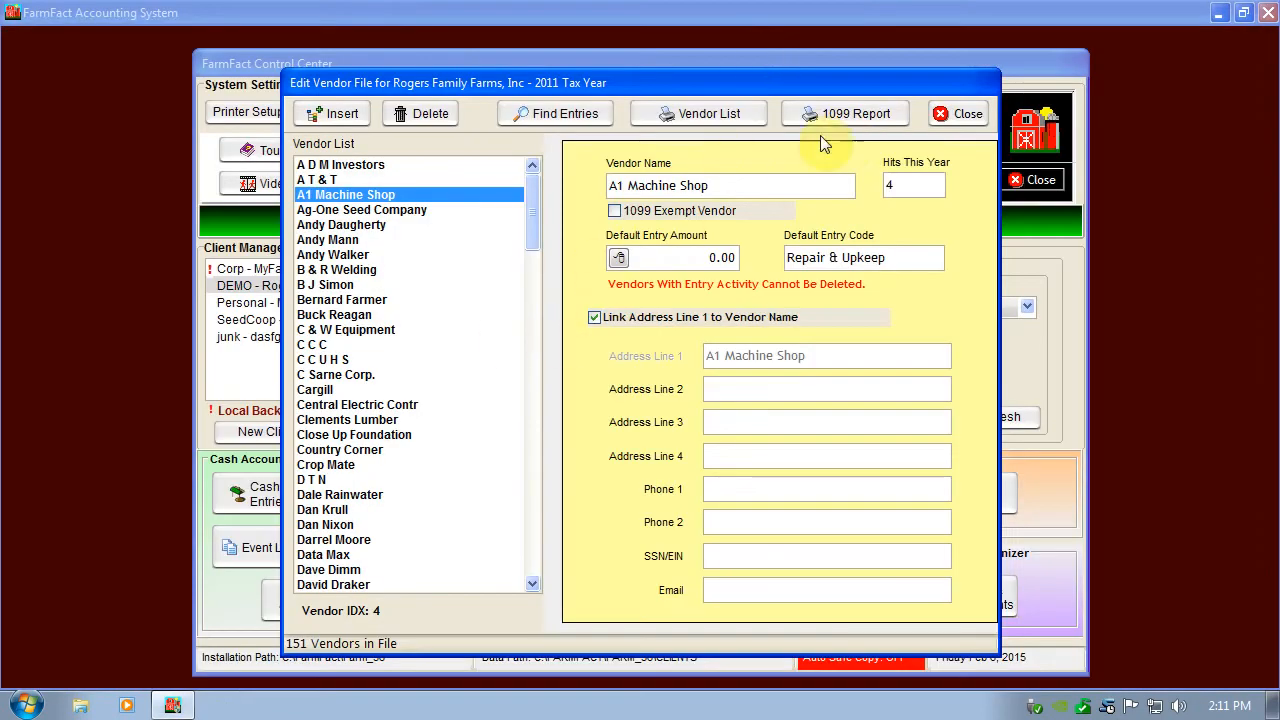
{"action": "left_click", "coordinate": [960, 116]}
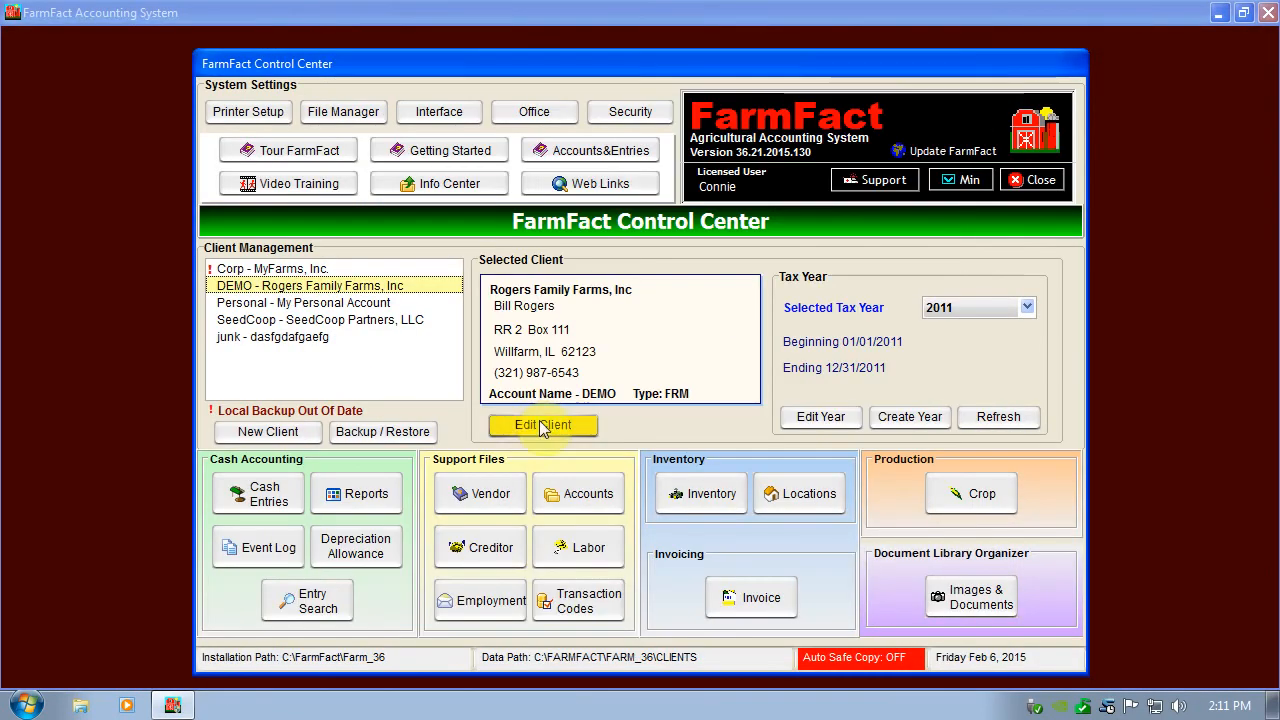
Find only the loan entries for WillFarm County Natl Bank's Operating Note, review the report, and close it and the creditor file.
{"action": "left_click", "coordinate": [474, 555]}
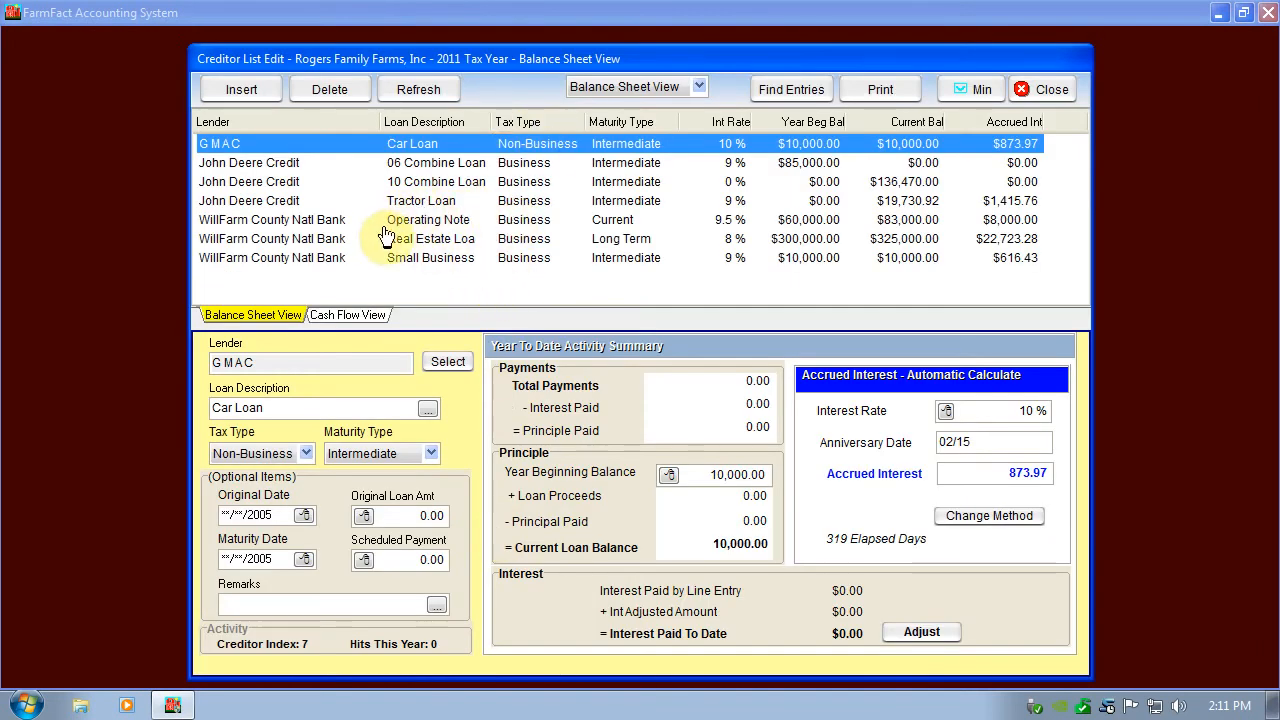
{"action": "left_click", "coordinate": [430, 221]}
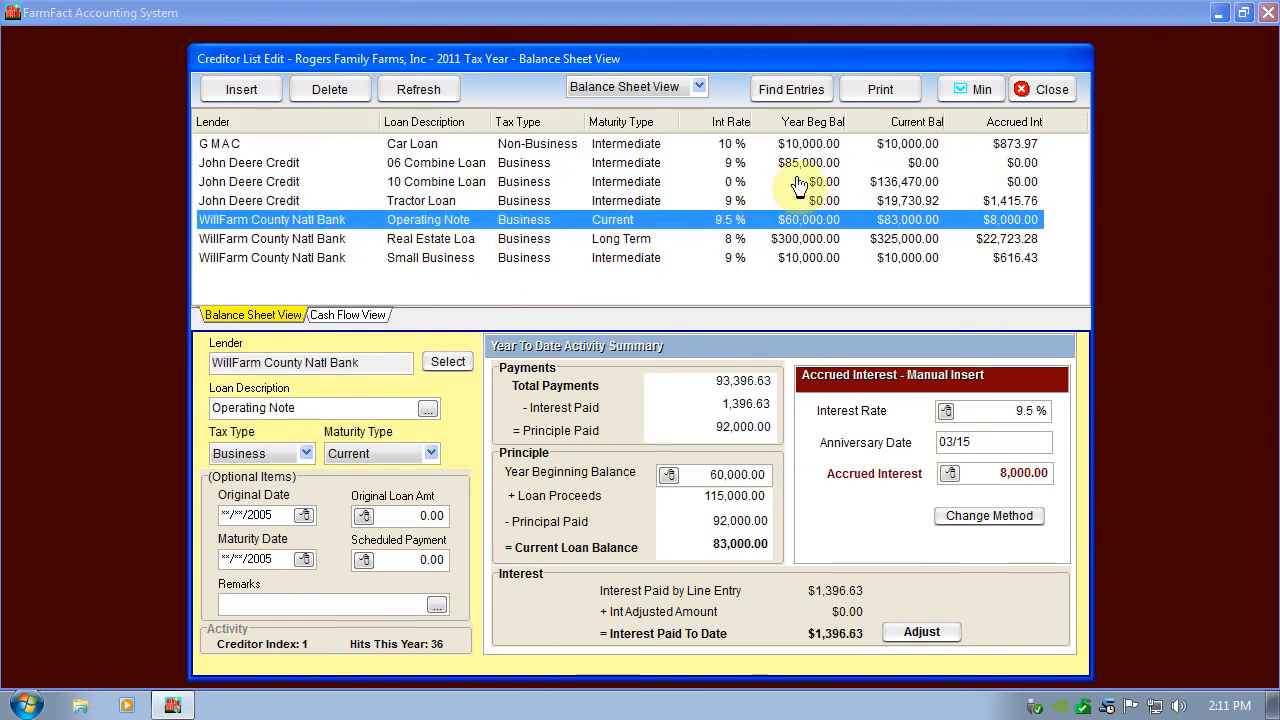
{"action": "left_click", "coordinate": [782, 90]}
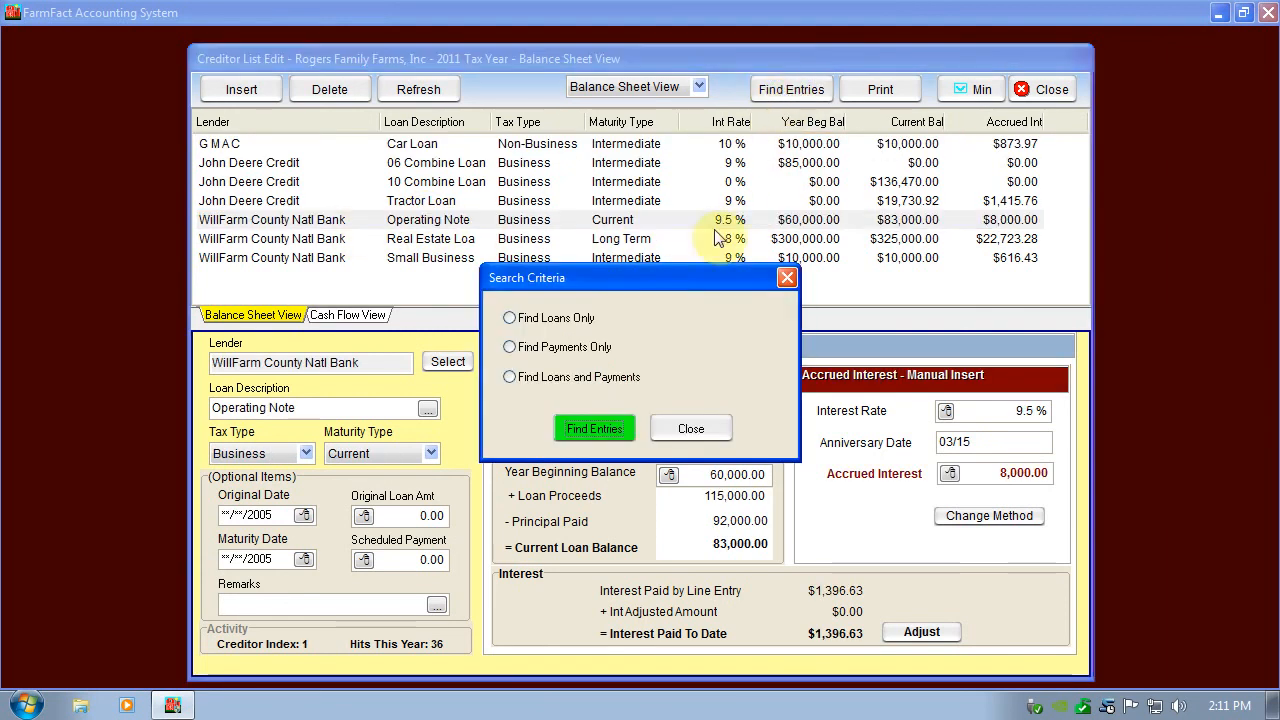
{"action": "left_click", "coordinate": [546, 320]}
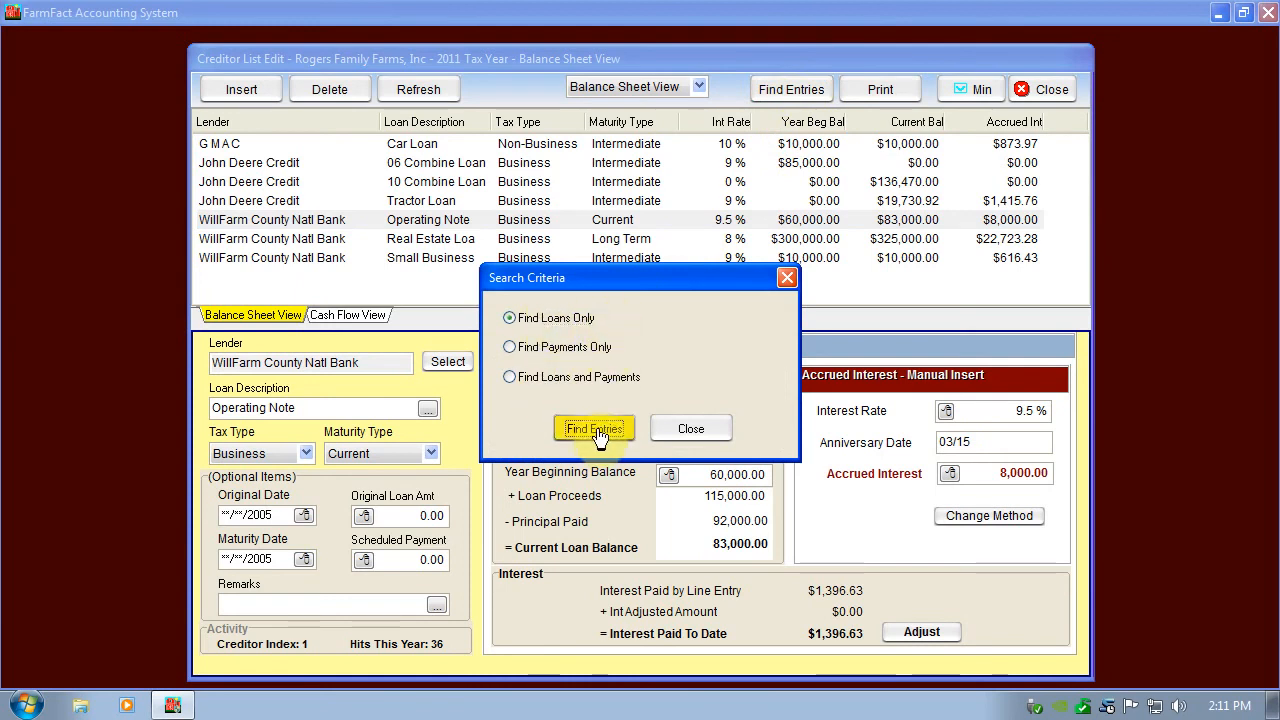
{"action": "left_click", "coordinate": [596, 432]}
{"action": "scroll", "coordinate": [470, 310], "scroll_direction": "down", "scroll_amount": 3}
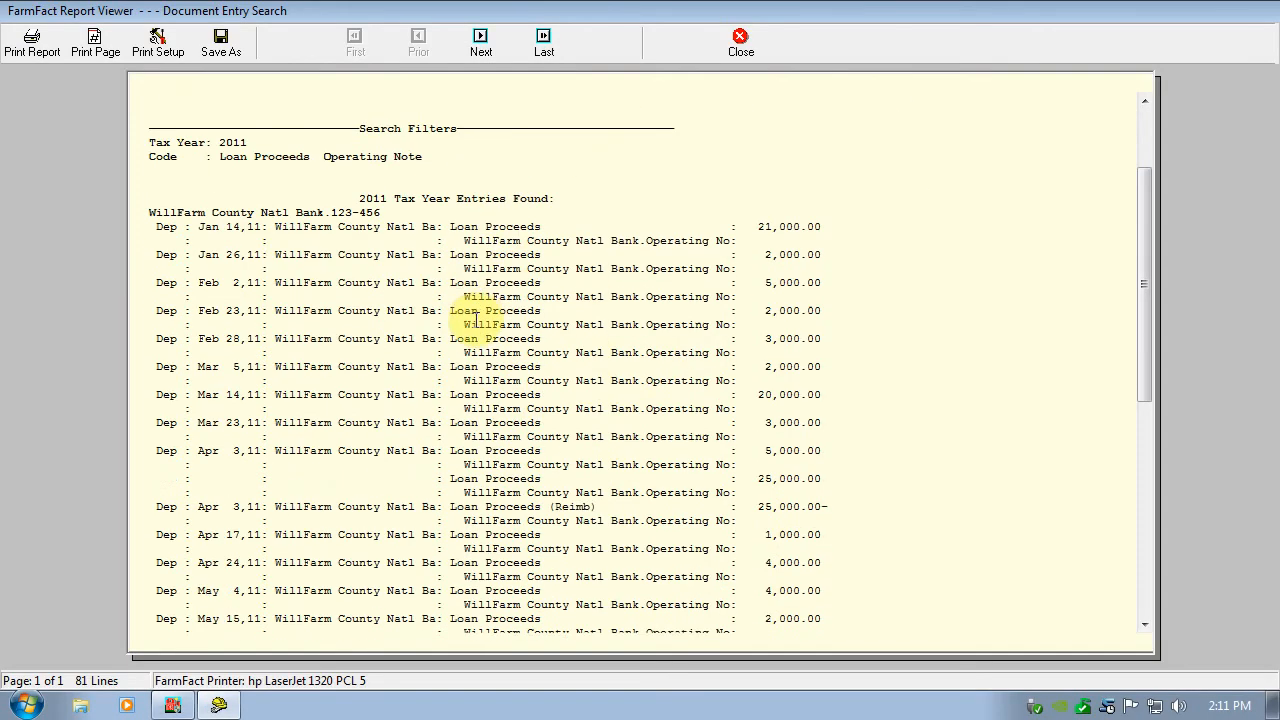
{"action": "scroll", "coordinate": [378, 307], "scroll_direction": "down", "scroll_amount": 6}
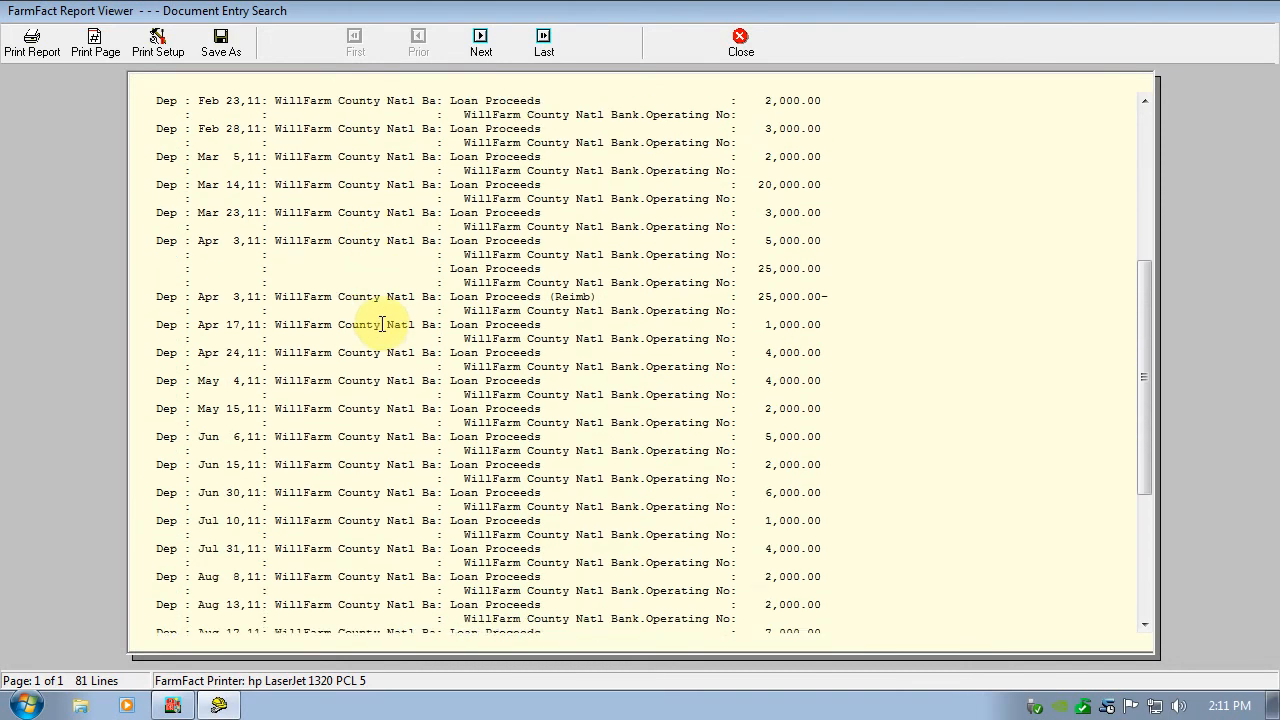
{"action": "scroll", "coordinate": [378, 307], "scroll_direction": "up", "scroll_amount": 6}
{"action": "left_click", "coordinate": [740, 45]}
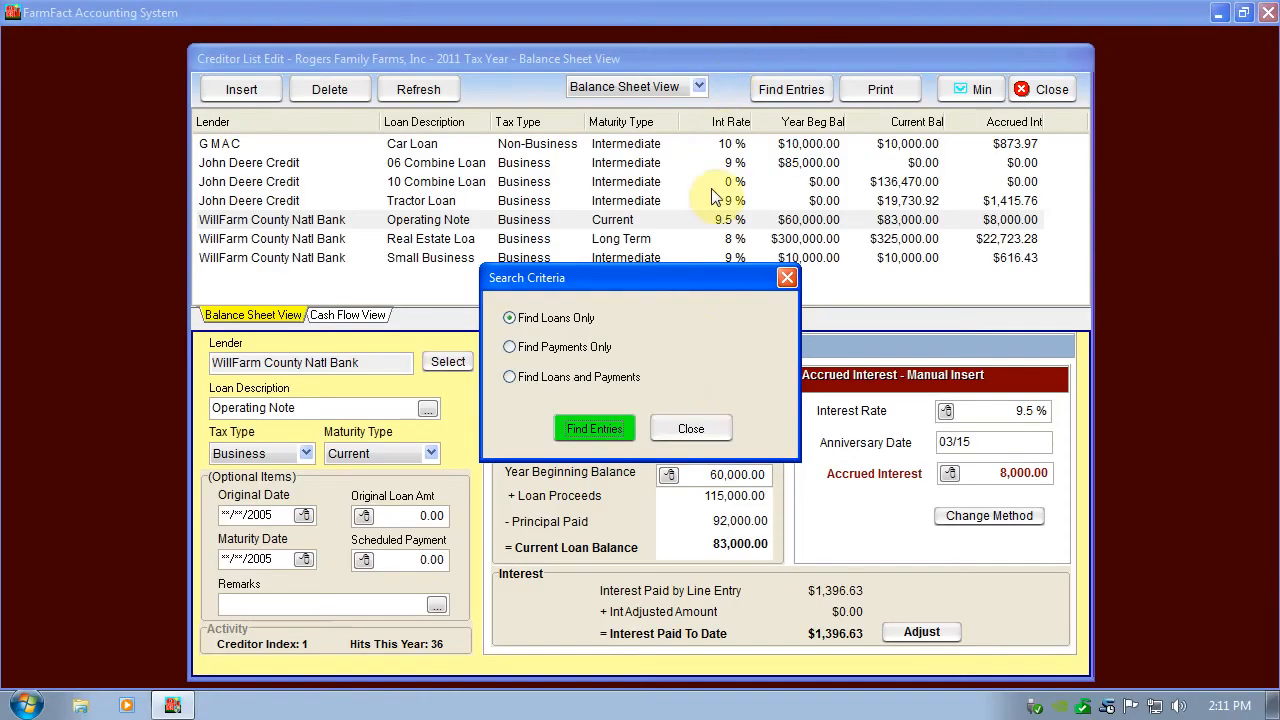
{"action": "left_click", "coordinate": [688, 430]}
{"action": "left_click", "coordinate": [1040, 92]}
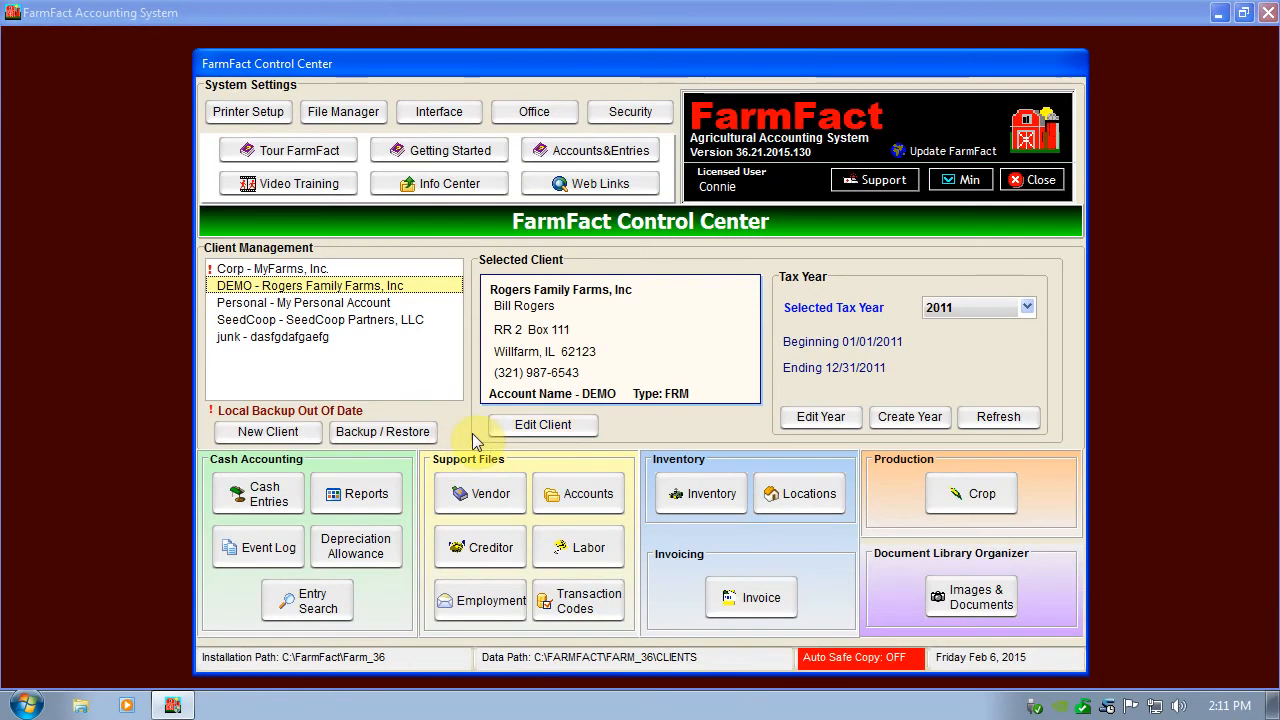
Find the 2011 entries for the Repair & Upkeep expense code, review the report, and close it.
{"action": "left_click", "coordinate": [564, 612]}
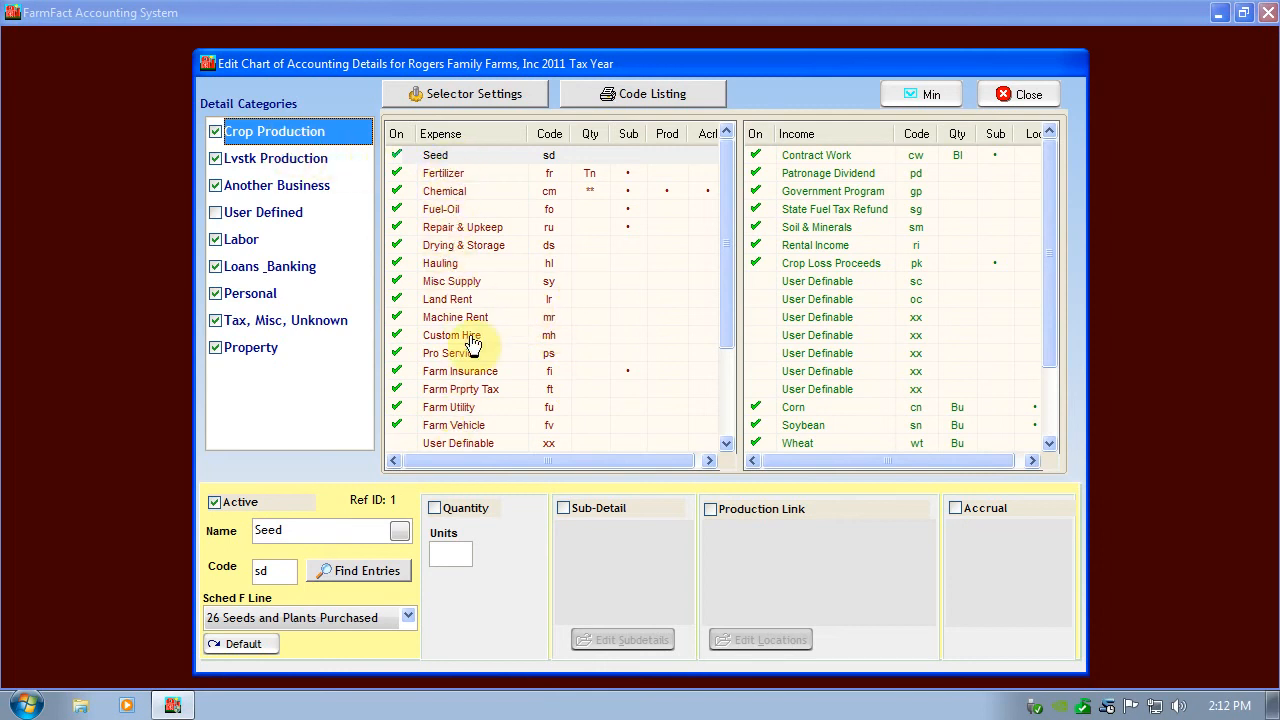
{"action": "left_click", "coordinate": [468, 230]}
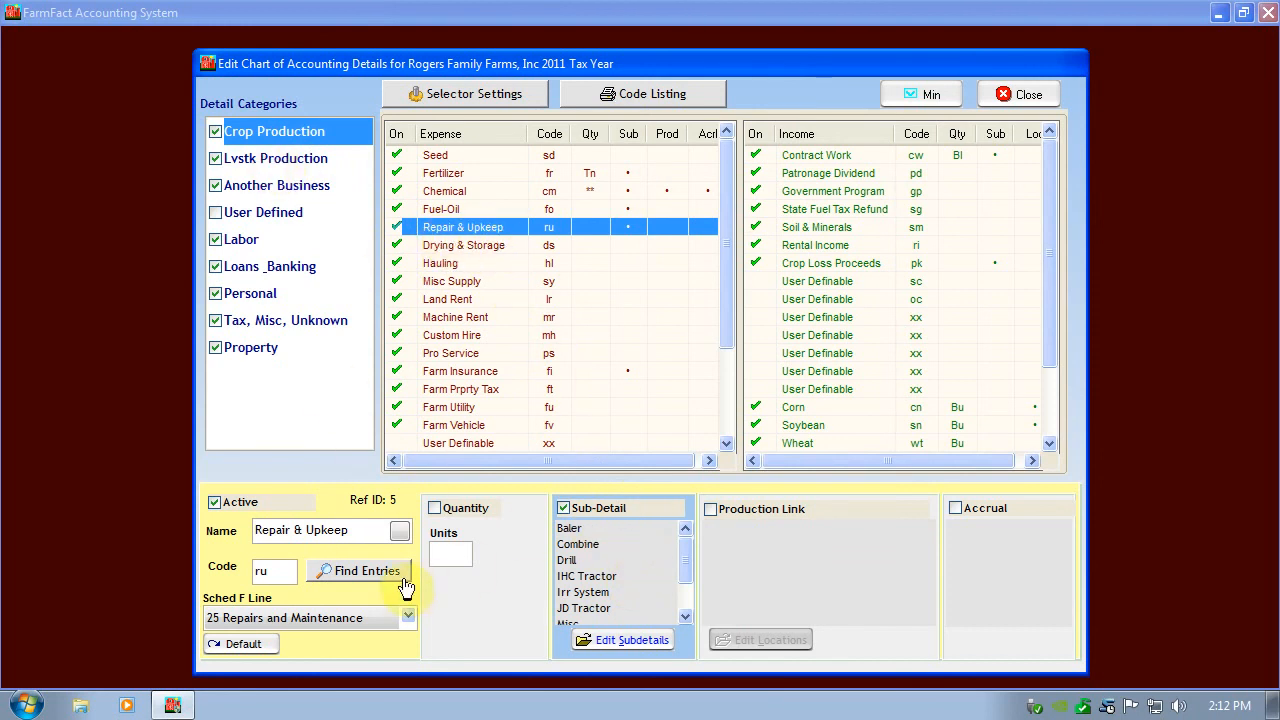
{"action": "left_click", "coordinate": [366, 571]}
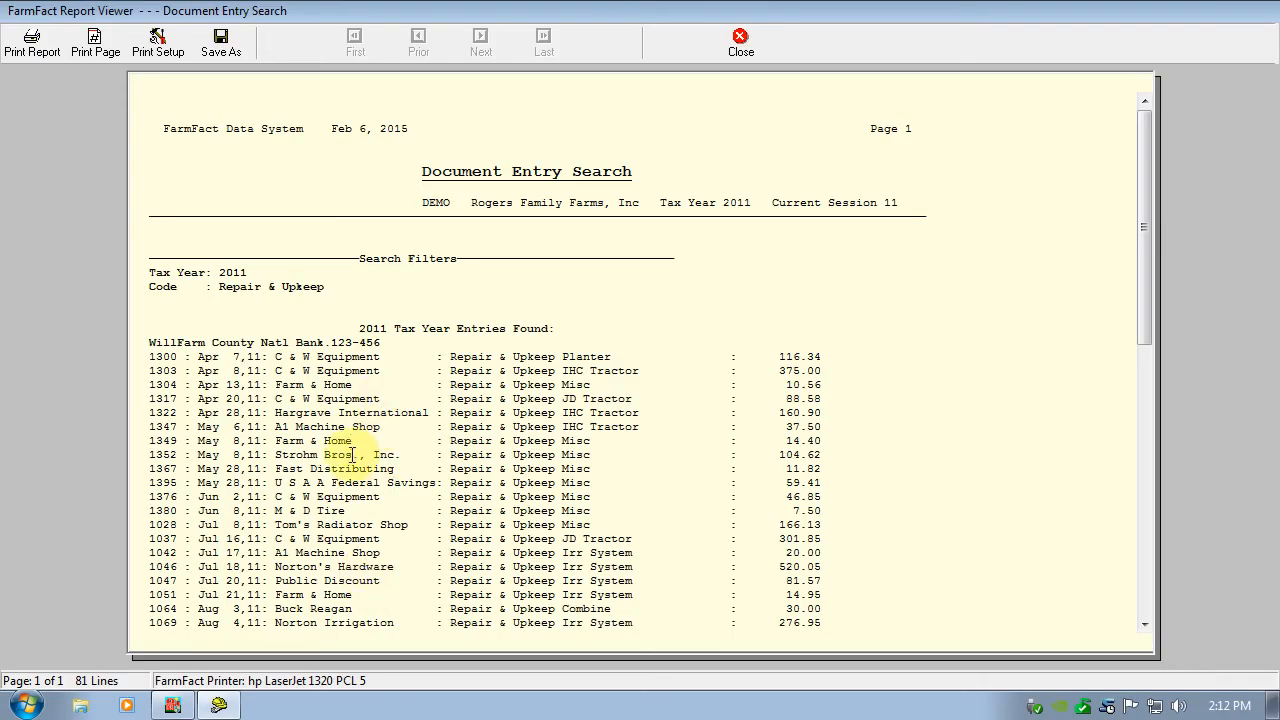
{"action": "scroll", "coordinate": [337, 434], "scroll_direction": "down", "scroll_amount": 5}
{"action": "scroll", "coordinate": [337, 560], "scroll_direction": "up", "scroll_amount": 5}
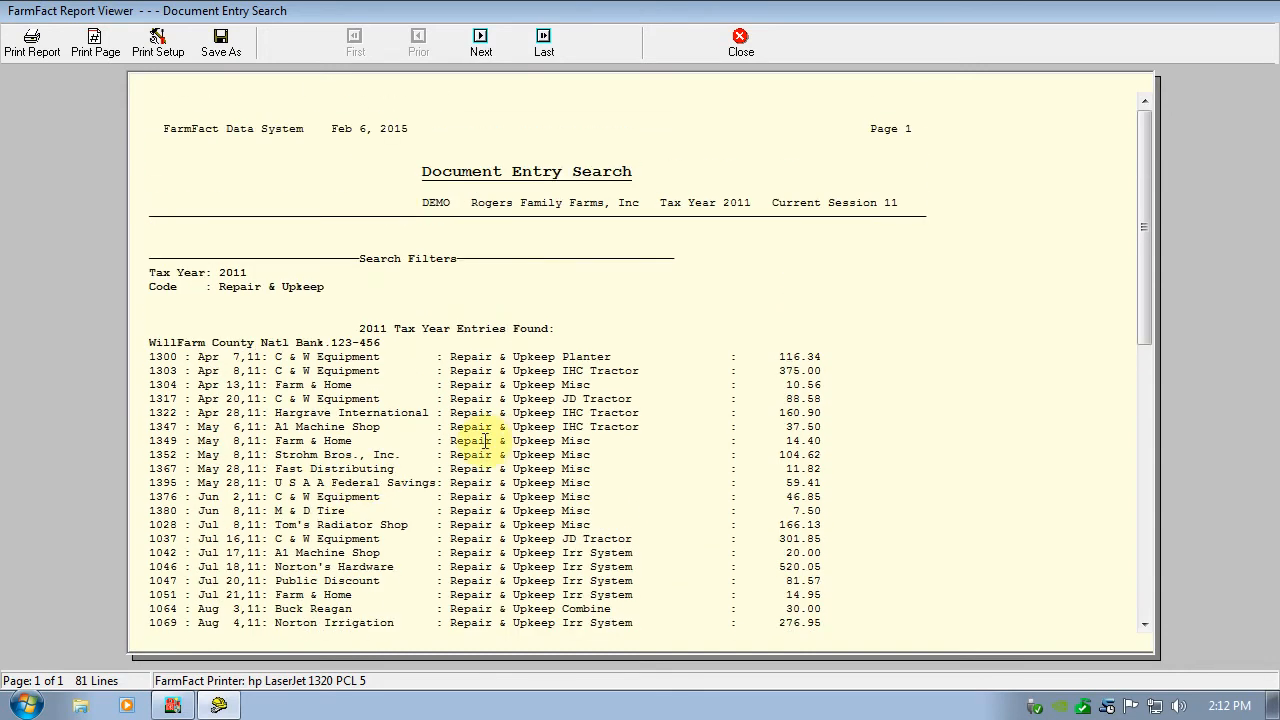
{"action": "left_click", "coordinate": [738, 45]}
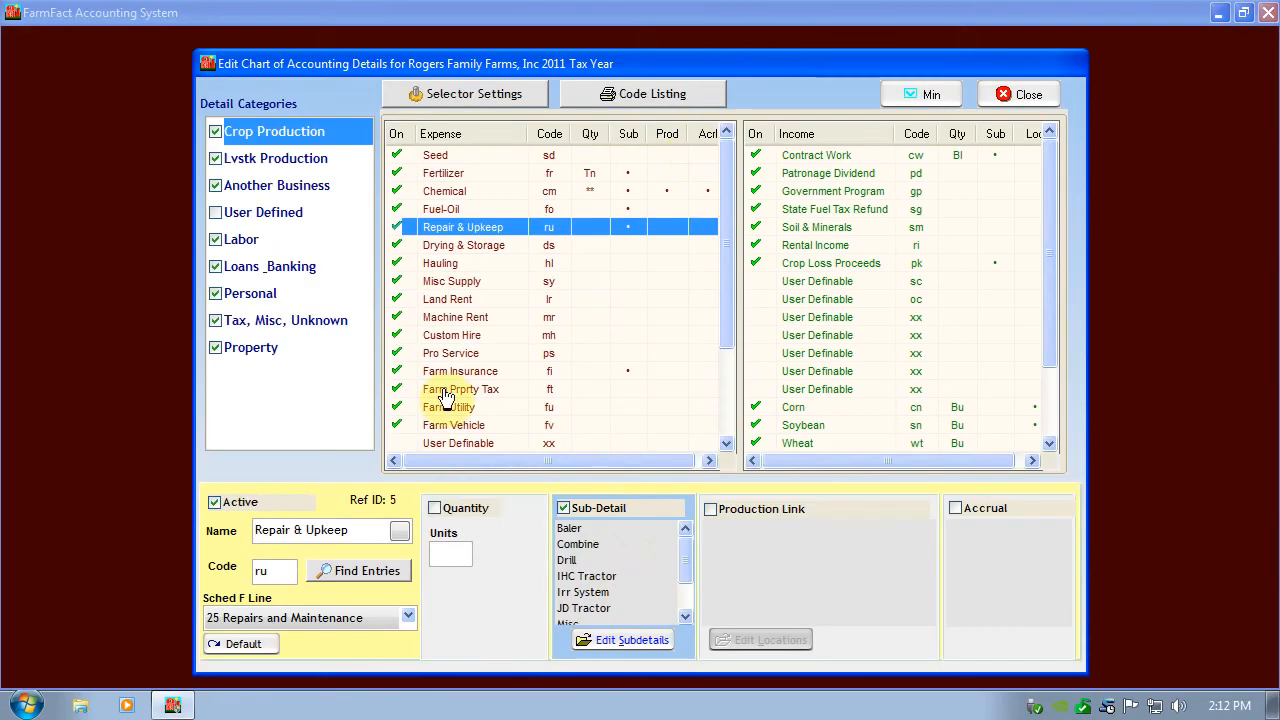
Find the Repair & Upkeep entries for the Combine sub-detail, and close the report and the chart of accounting details.
{"action": "left_click", "coordinate": [592, 545]}
{"action": "left_click", "coordinate": [366, 572]}
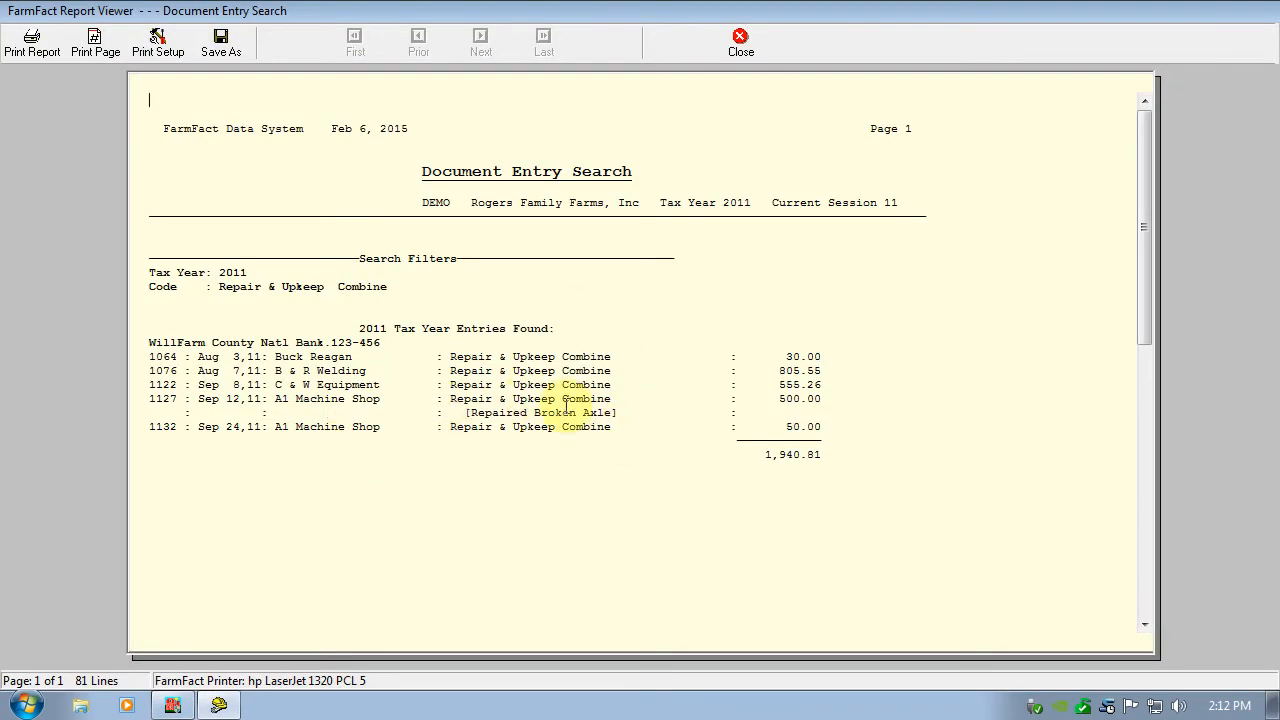
{"action": "left_click", "coordinate": [741, 45]}
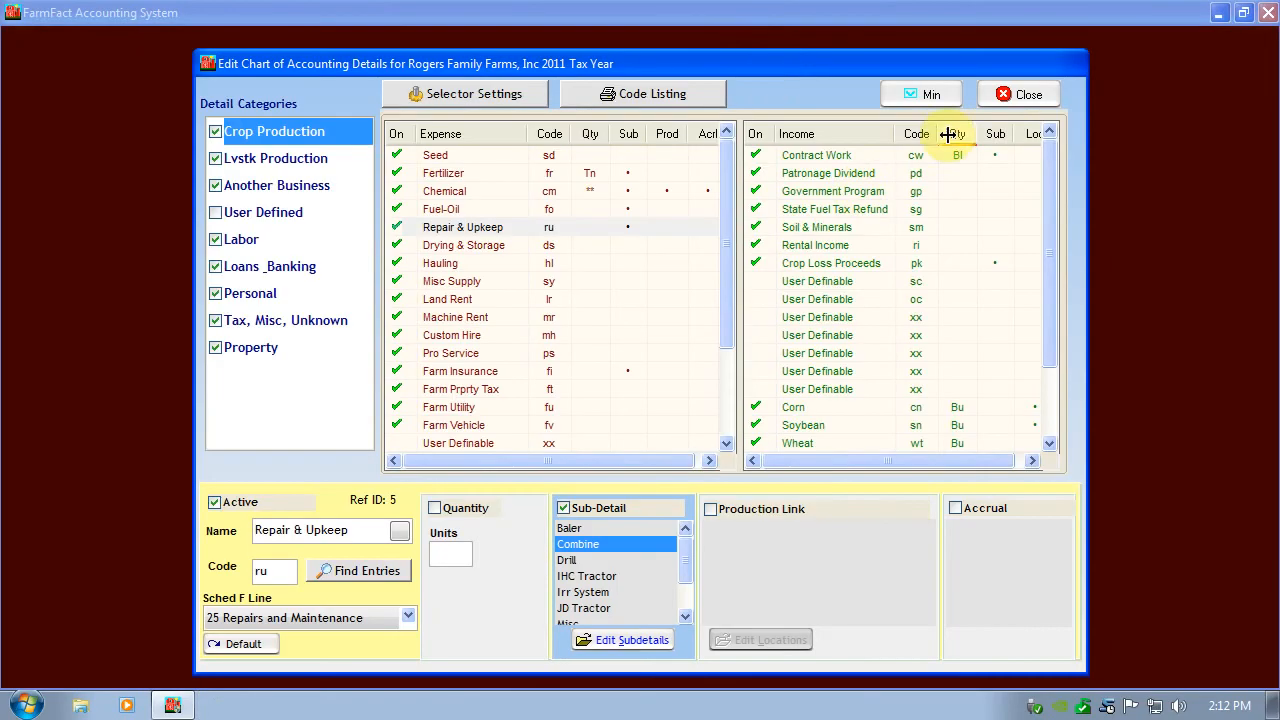
{"action": "left_click", "coordinate": [1020, 94]}
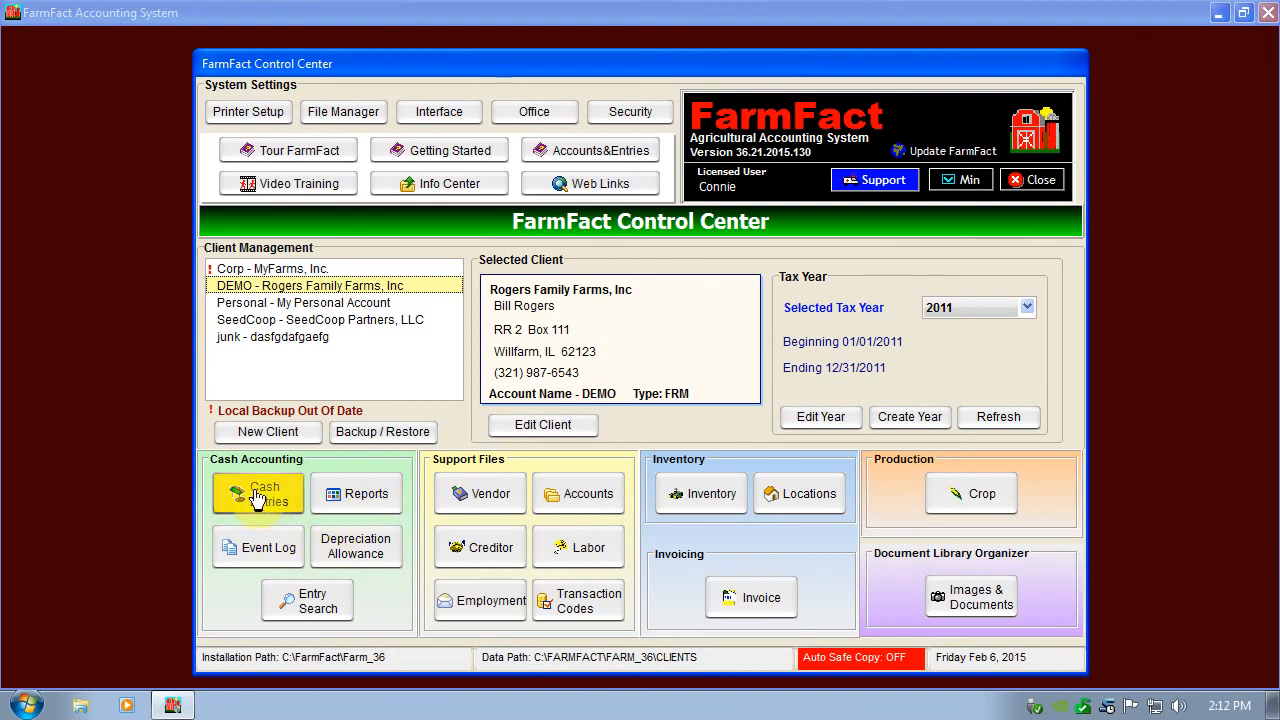
View the reports available for cash accounting and return to the Control Center.
{"action": "left_click", "coordinate": [366, 495]}
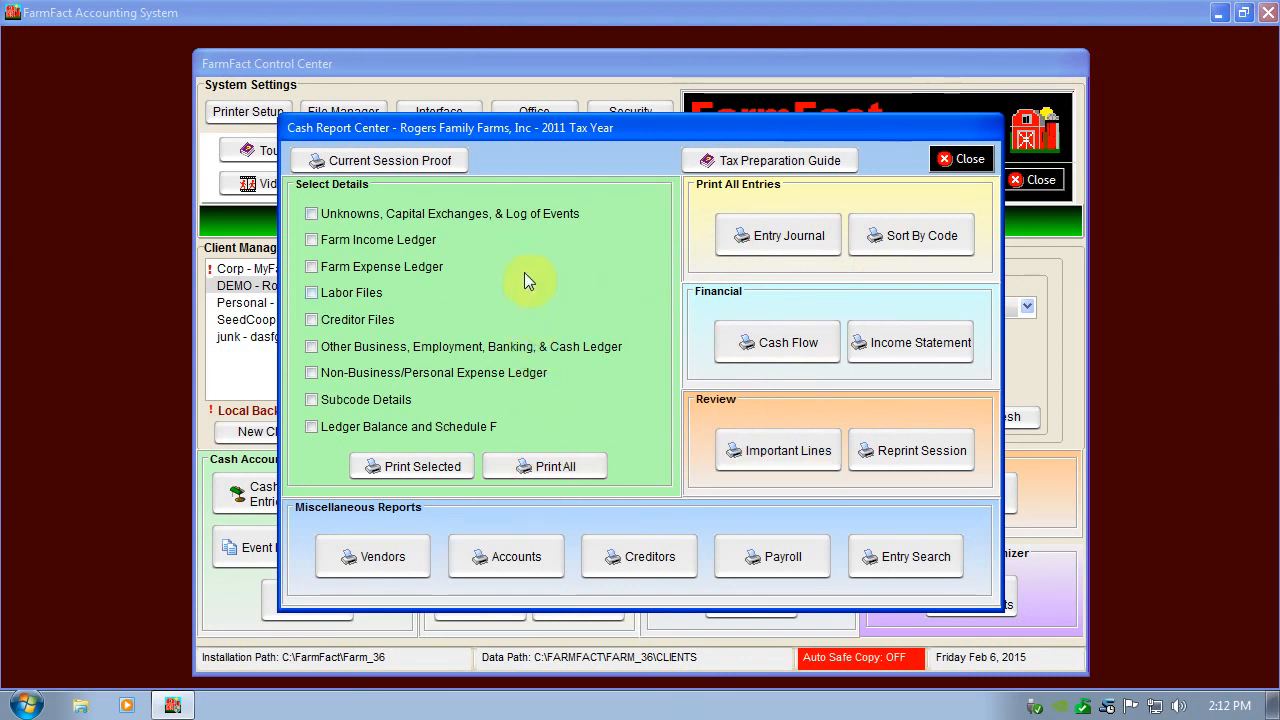
{"action": "left_click", "coordinate": [955, 158]}
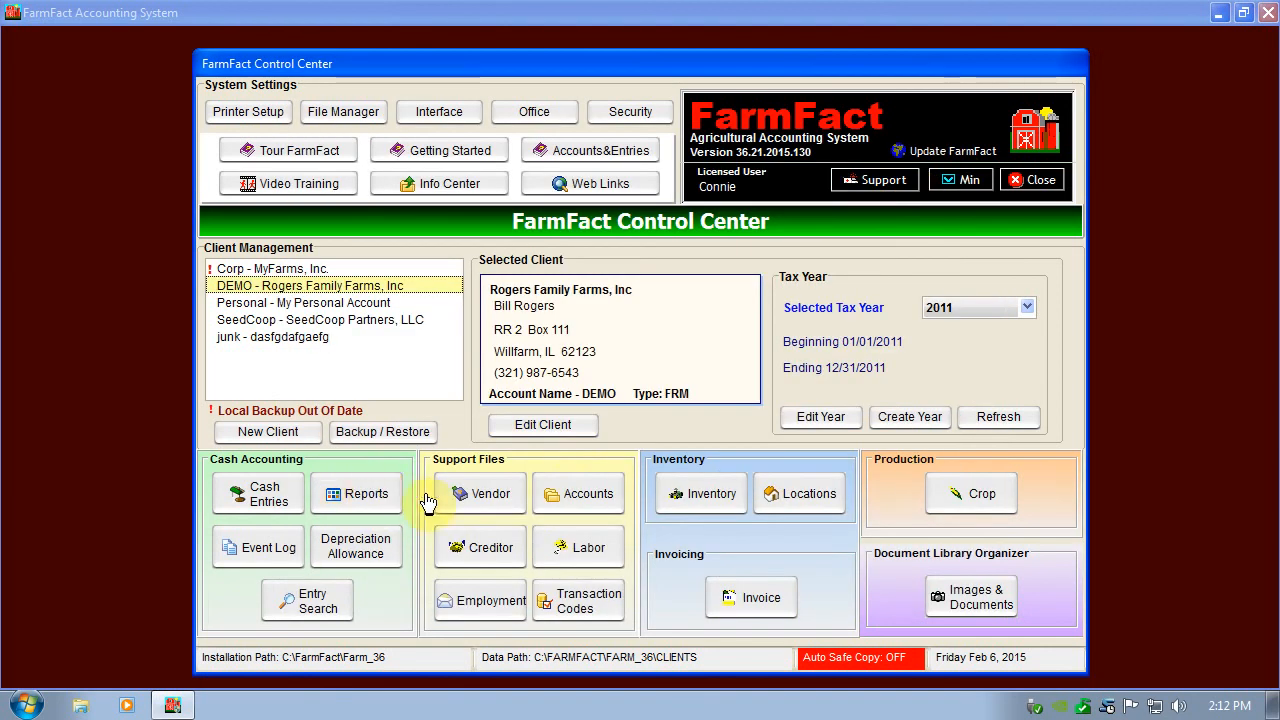
Open the Farm Equipment inventory schedule, preview its printed report, and close the report and the schedule.
{"action": "left_click", "coordinate": [727, 505]}
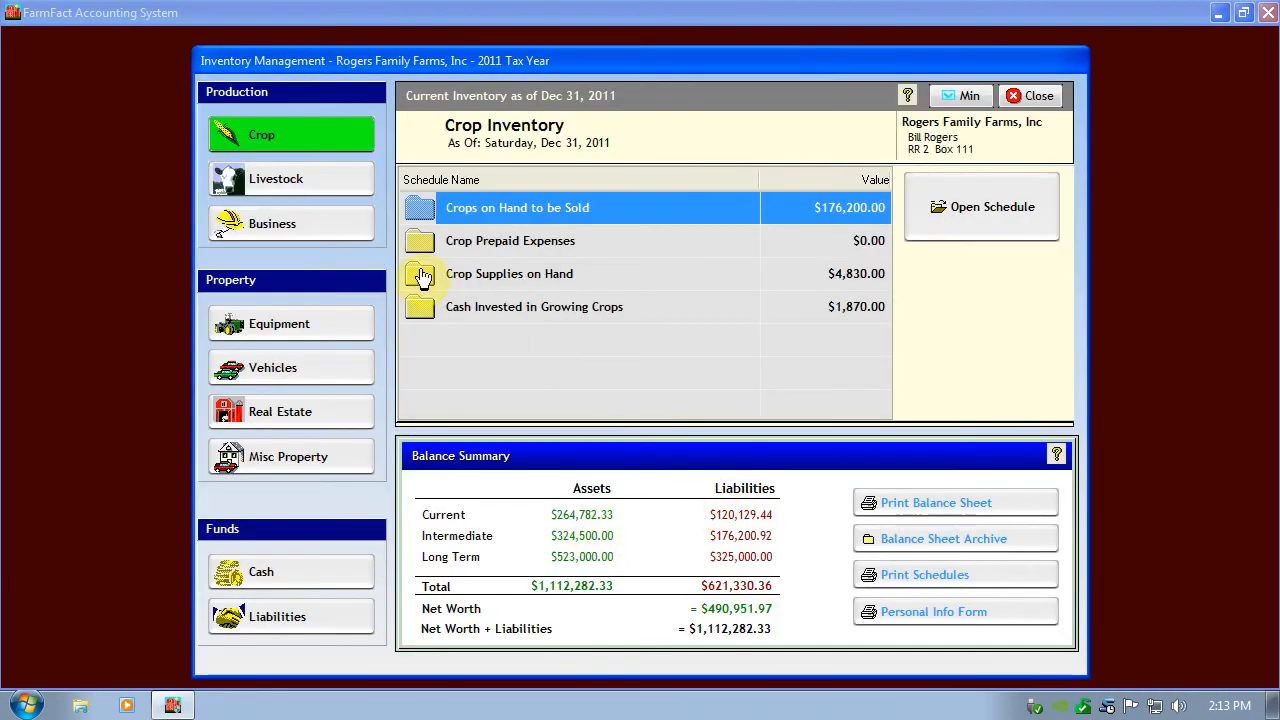
{"action": "left_click", "coordinate": [290, 330]}
{"action": "double_click", "coordinate": [491, 210]}
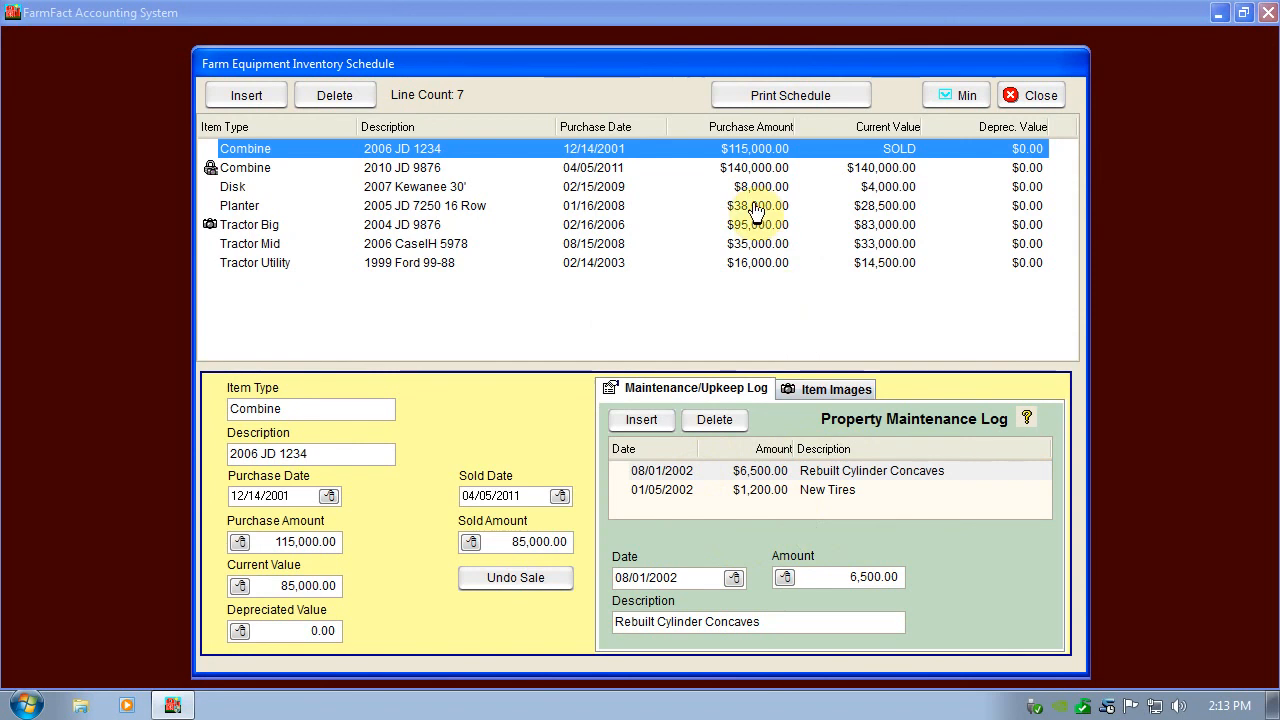
{"action": "left_click", "coordinate": [779, 94]}
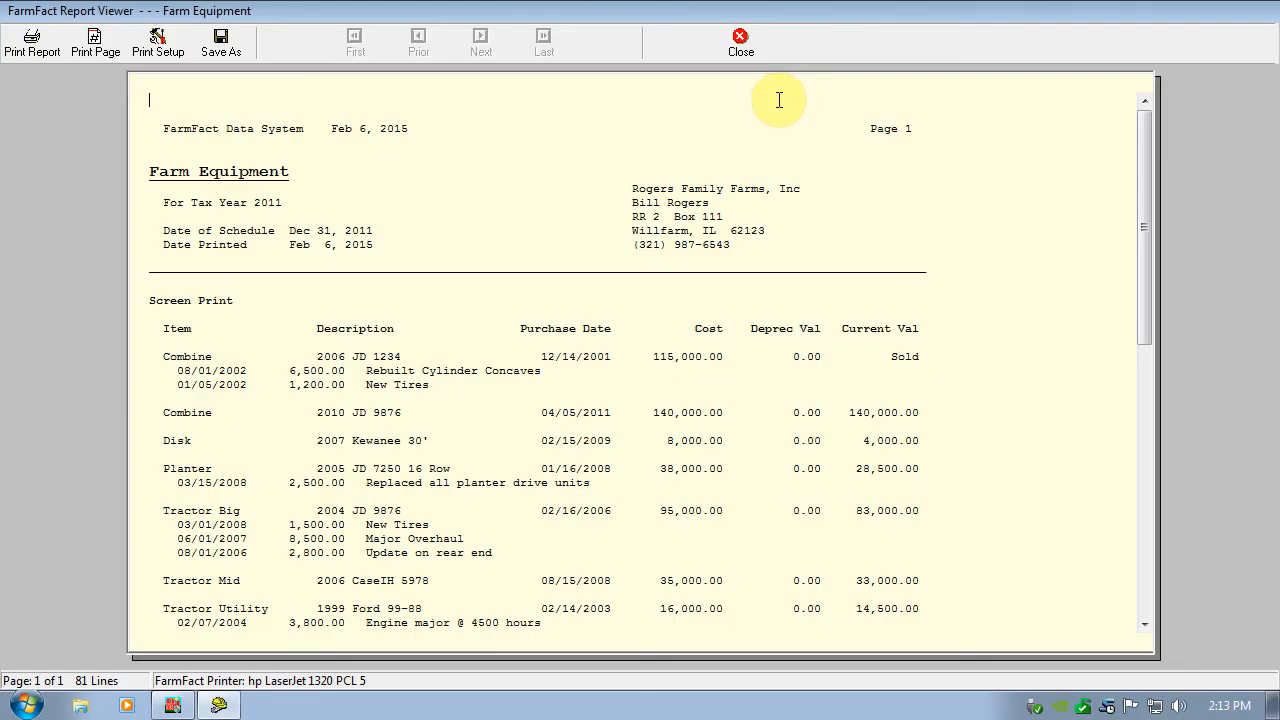
{"action": "left_click", "coordinate": [741, 45]}
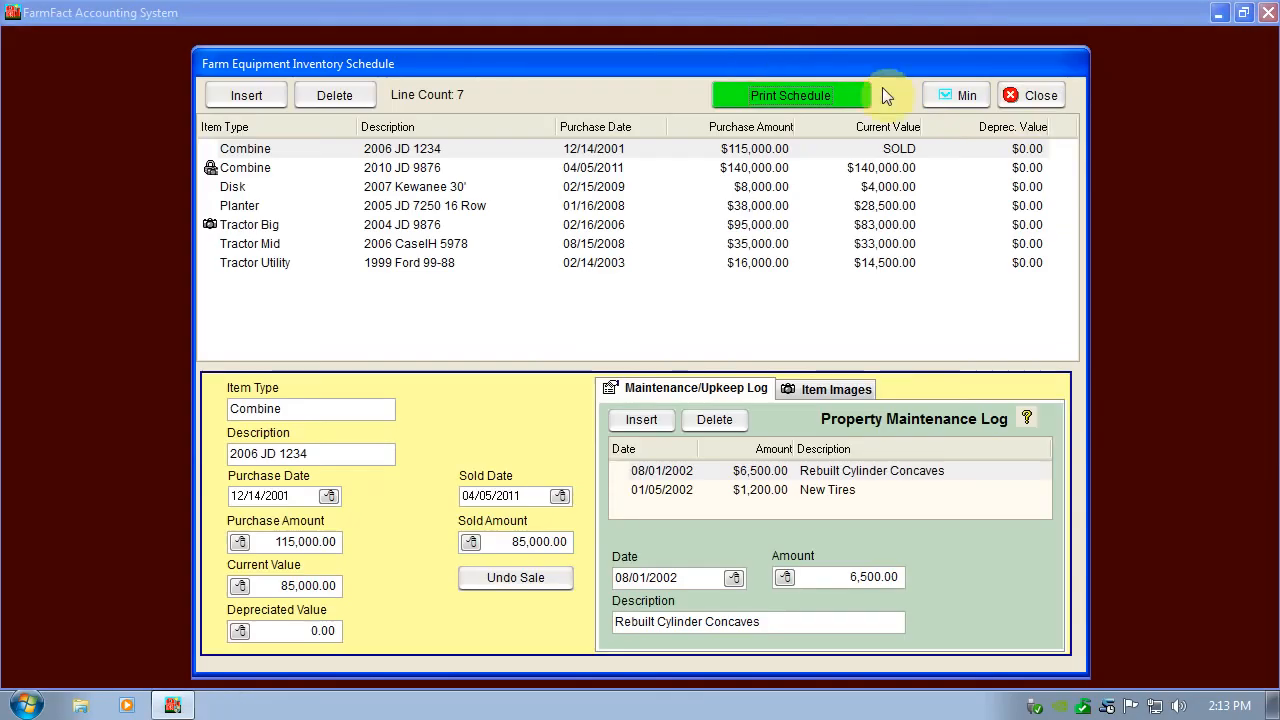
{"action": "left_click", "coordinate": [1025, 98]}
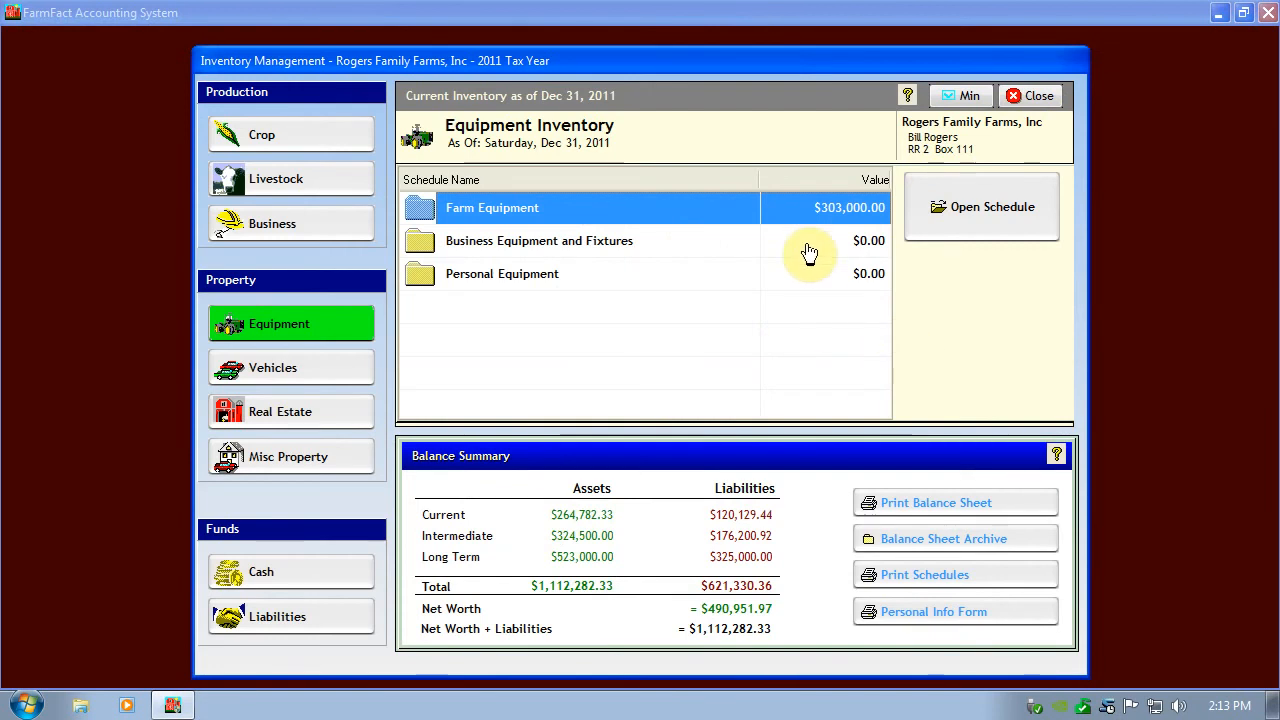
Generate the 12/31/2011 balance sheet, review it at page width down to the net worth, and close it and the inventory.
{"action": "left_click", "coordinate": [908, 511]}
{"action": "left_click", "coordinate": [750, 446]}
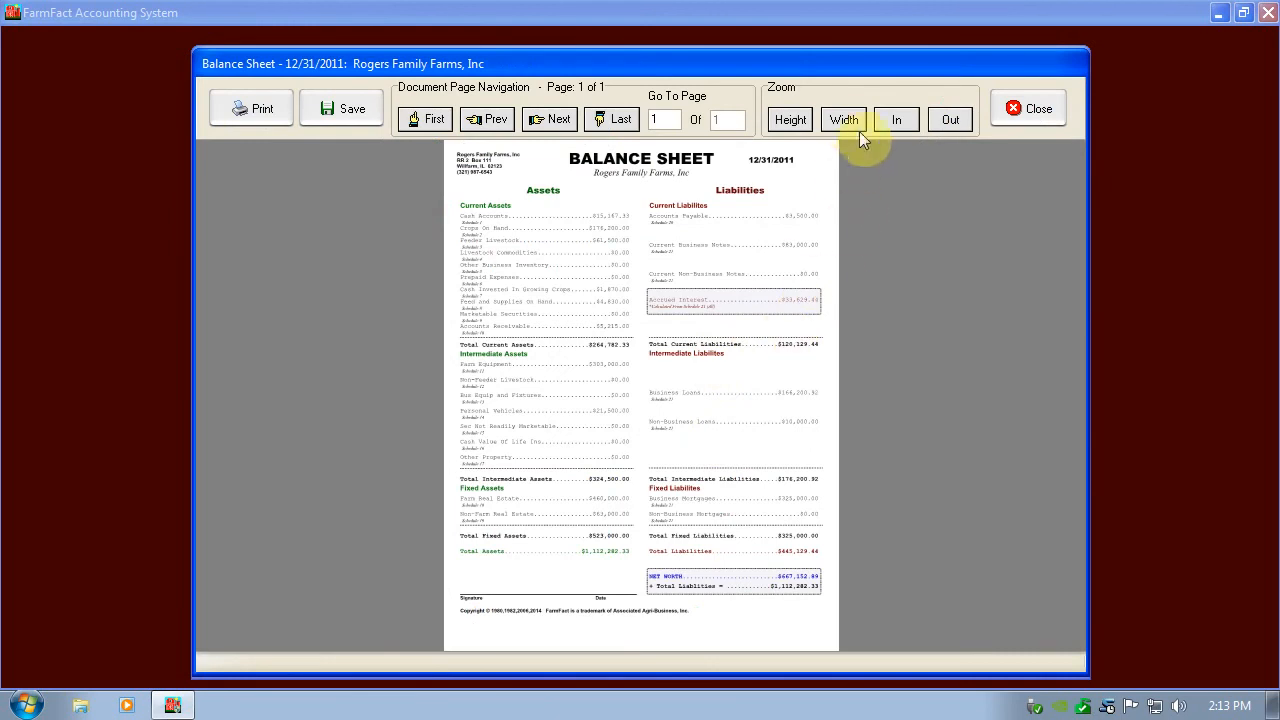
{"action": "left_click", "coordinate": [846, 120]}
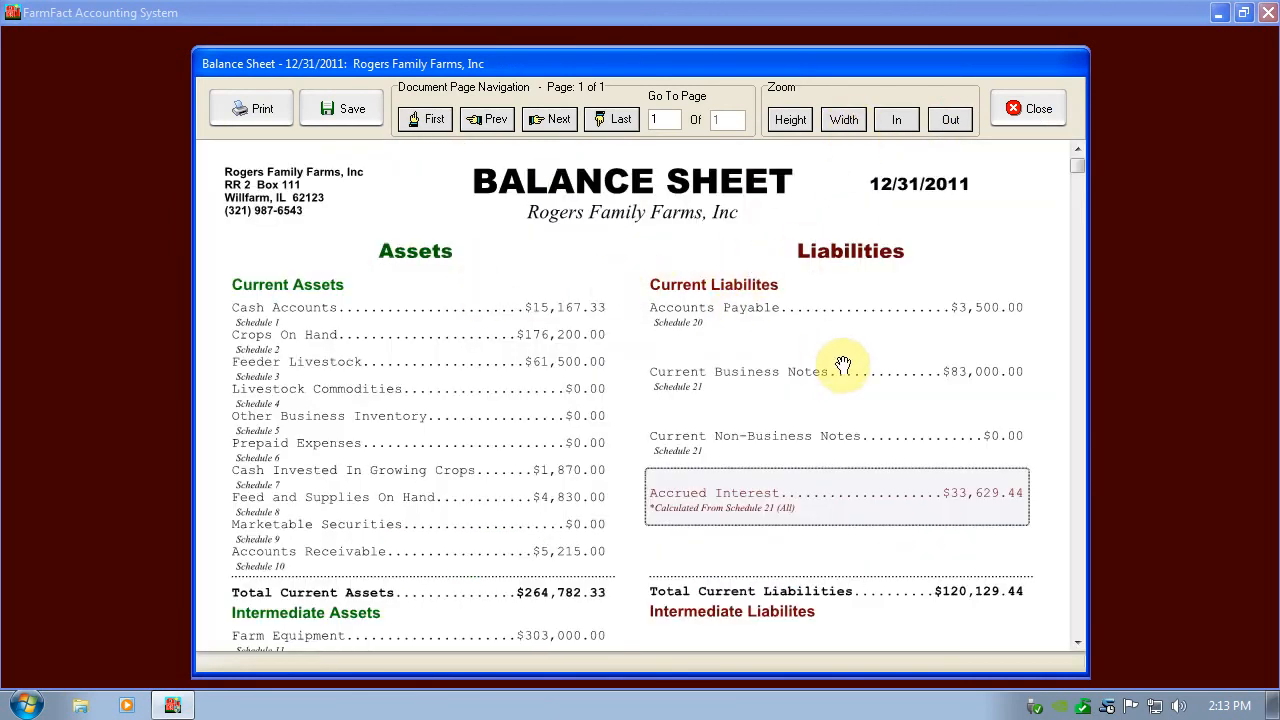
{"action": "scroll", "coordinate": [843, 363], "scroll_direction": "down", "scroll_amount": 10}
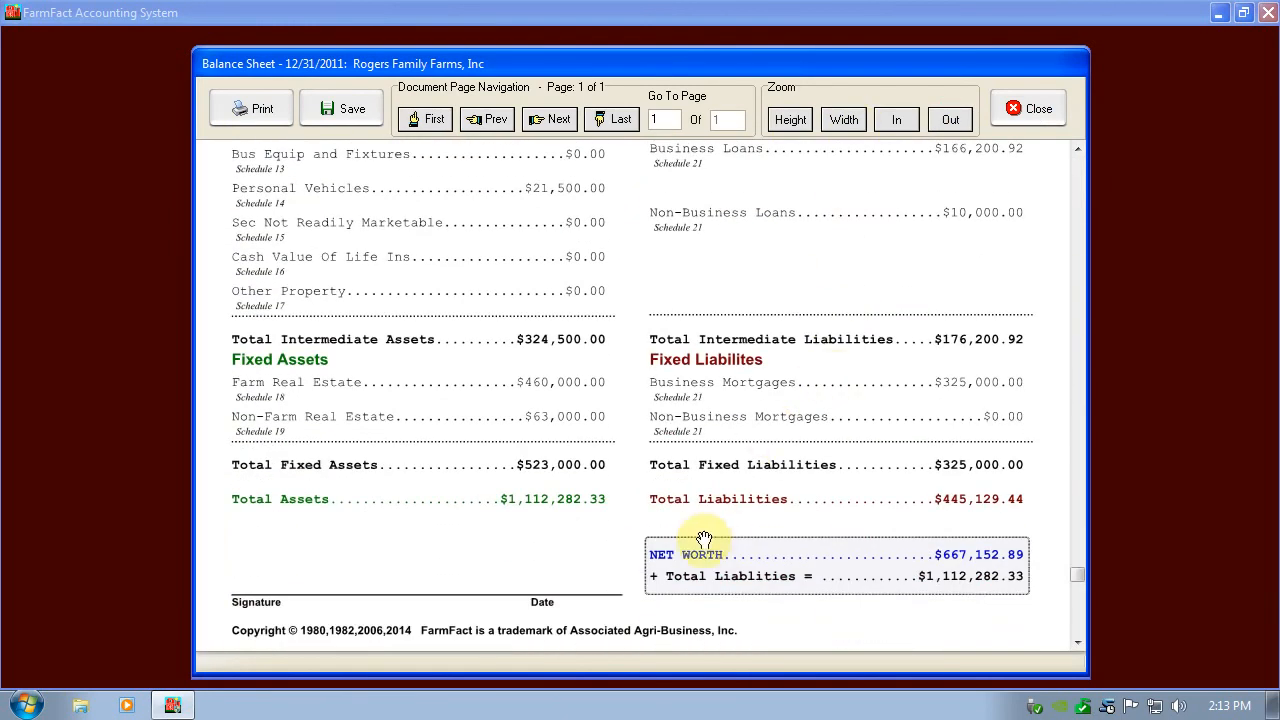
{"action": "left_click", "coordinate": [1040, 112]}
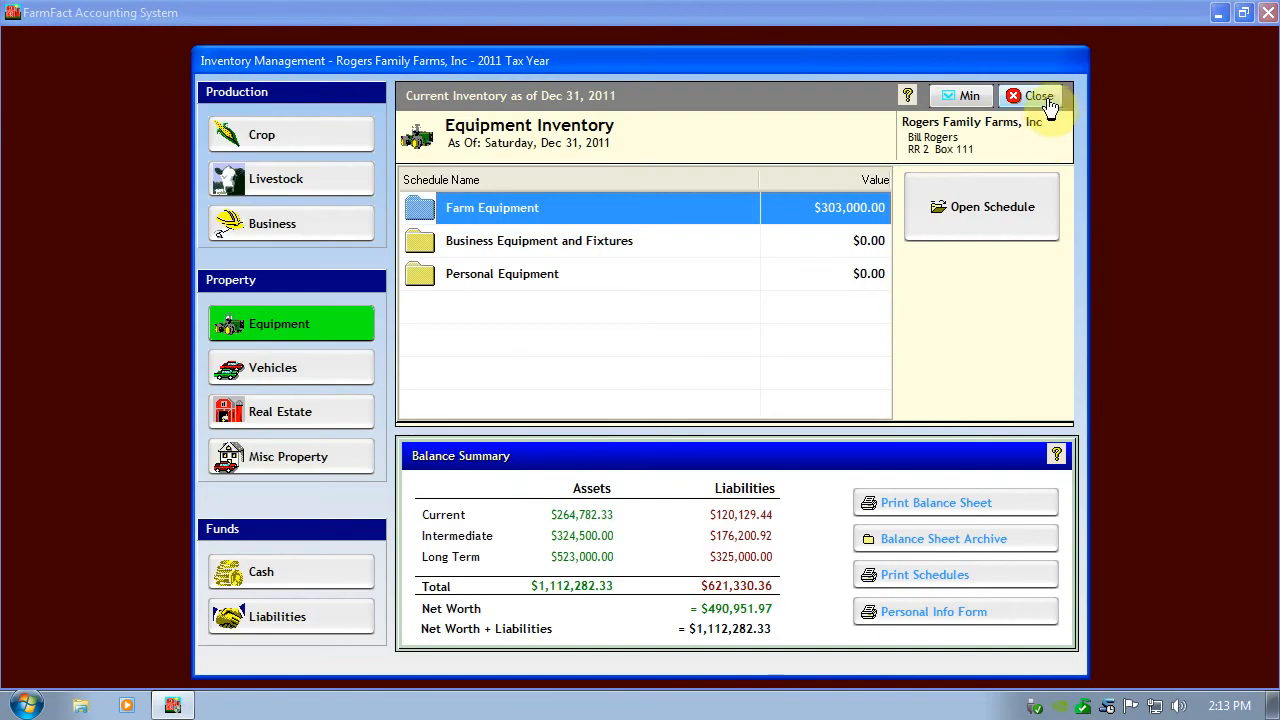
{"action": "left_click", "coordinate": [1038, 97]}
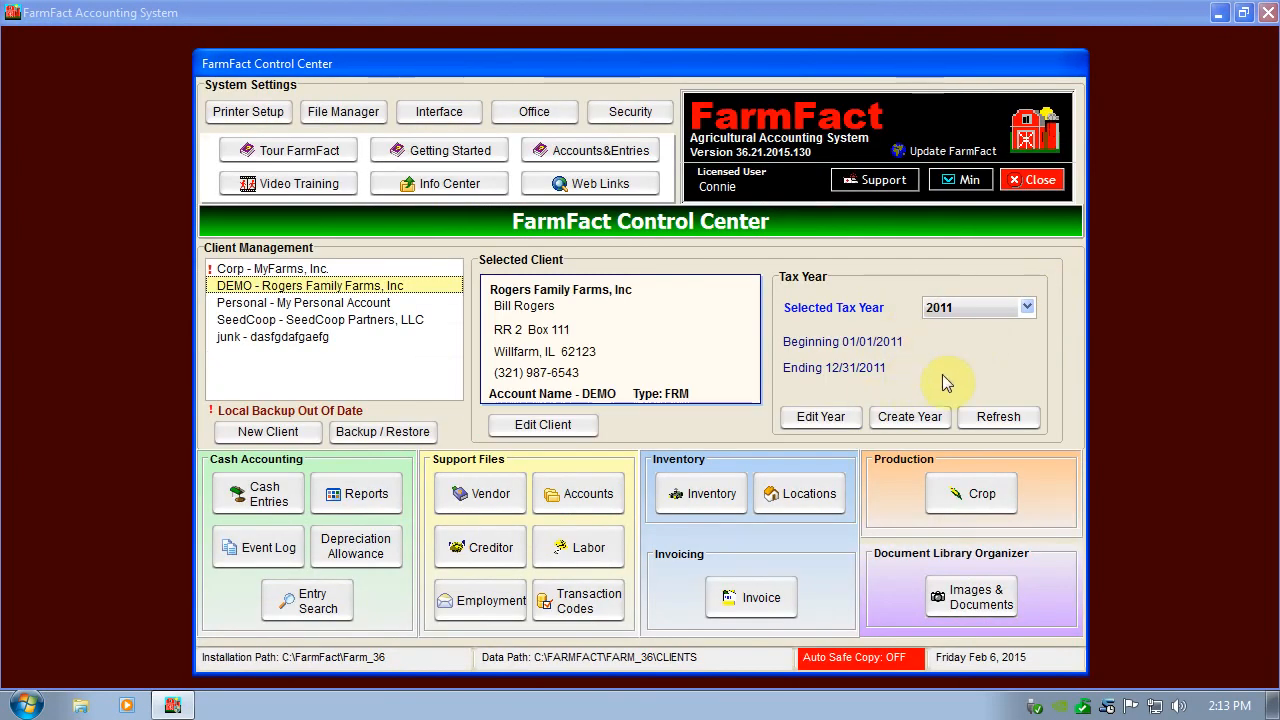
View the invoice records, and view the crop production records with their report printing options, closing each without printing.
{"action": "left_click", "coordinate": [760, 598]}
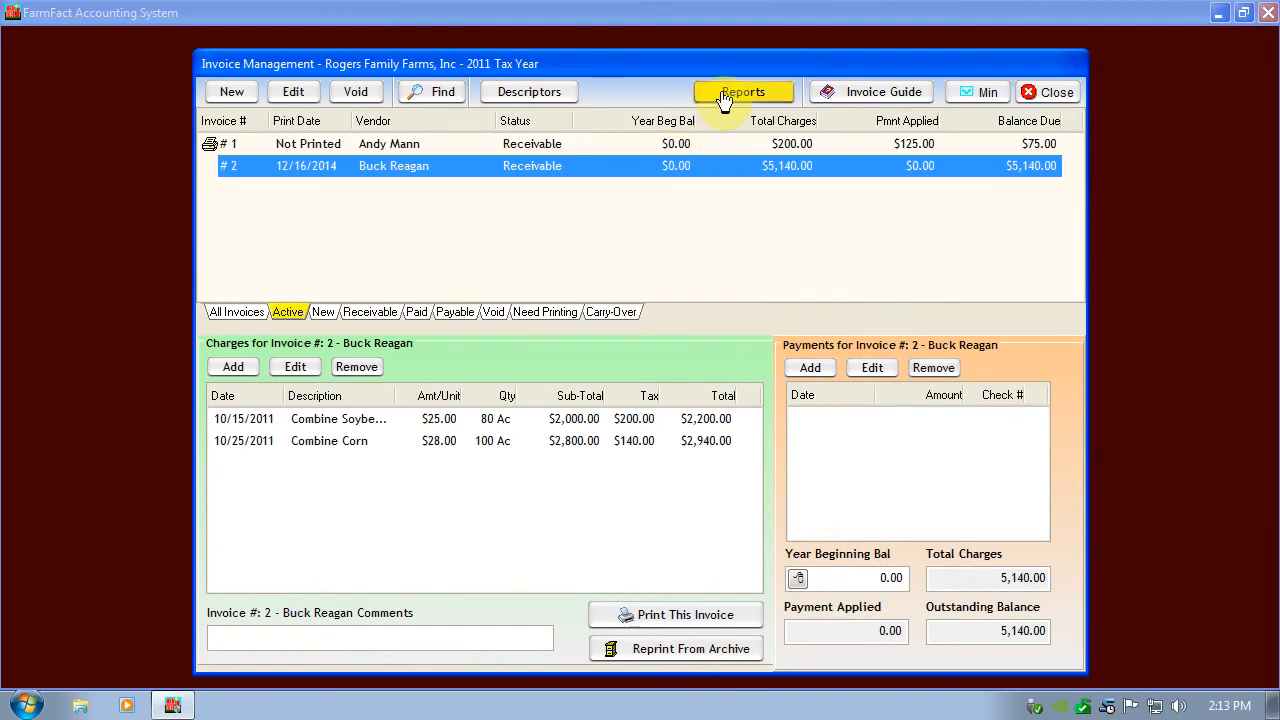
{"action": "left_click", "coordinate": [1040, 93]}
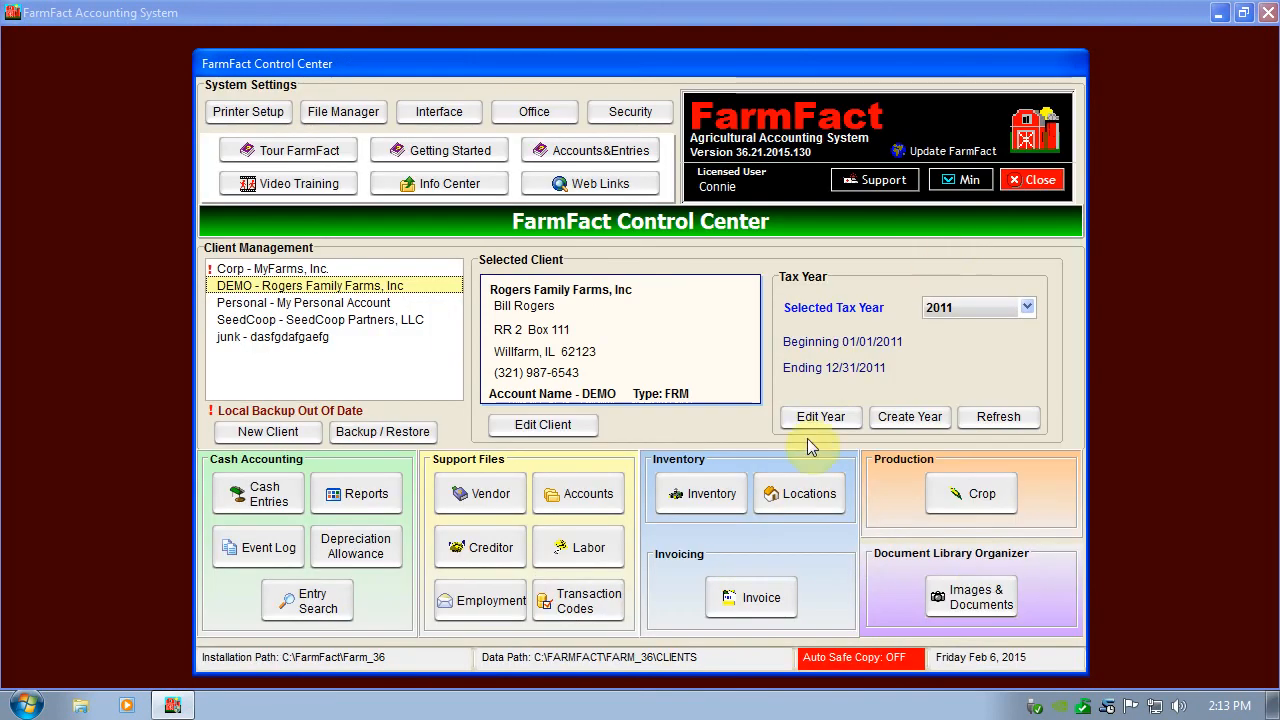
{"action": "left_click", "coordinate": [965, 497]}
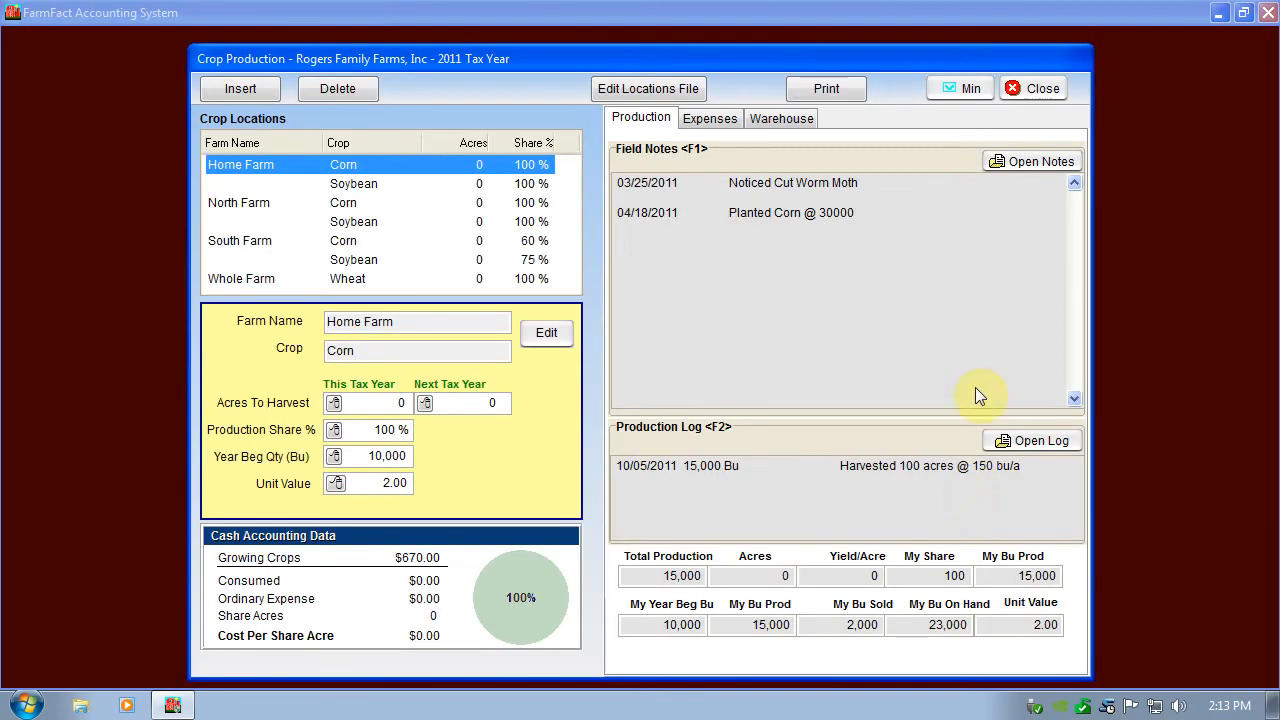
{"action": "left_click", "coordinate": [837, 92]}
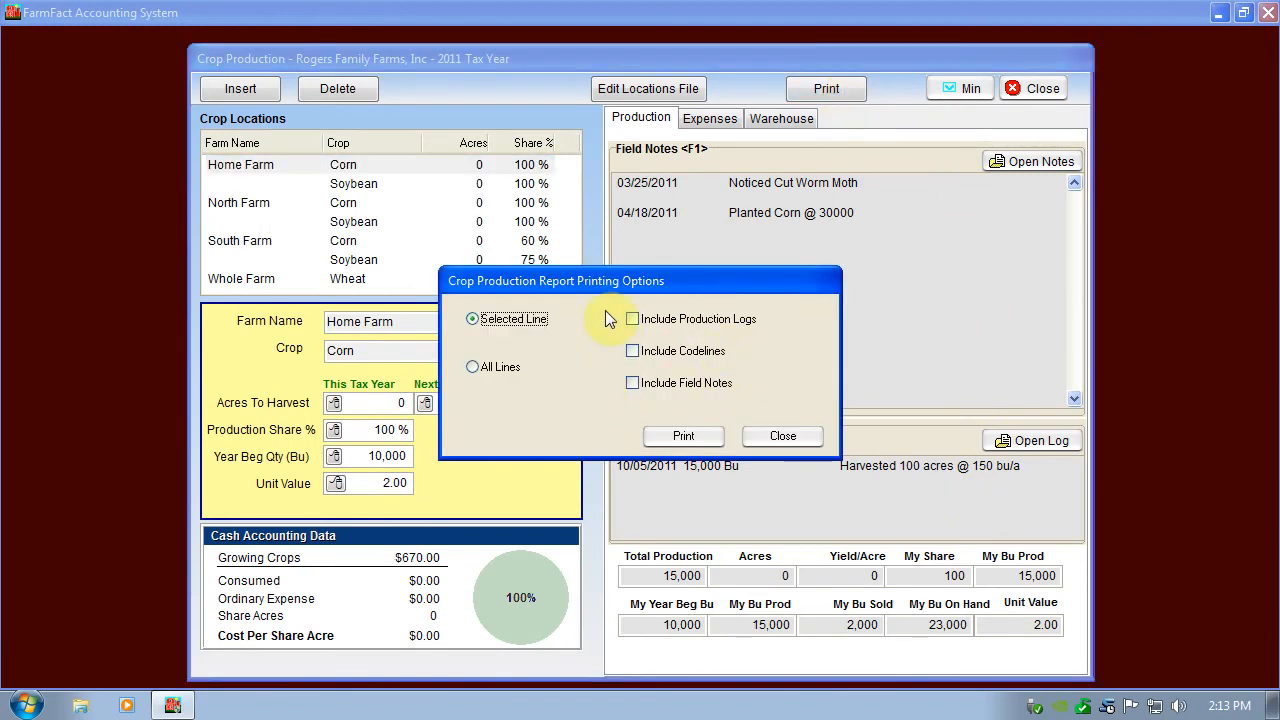
{"action": "left_click", "coordinate": [778, 438]}
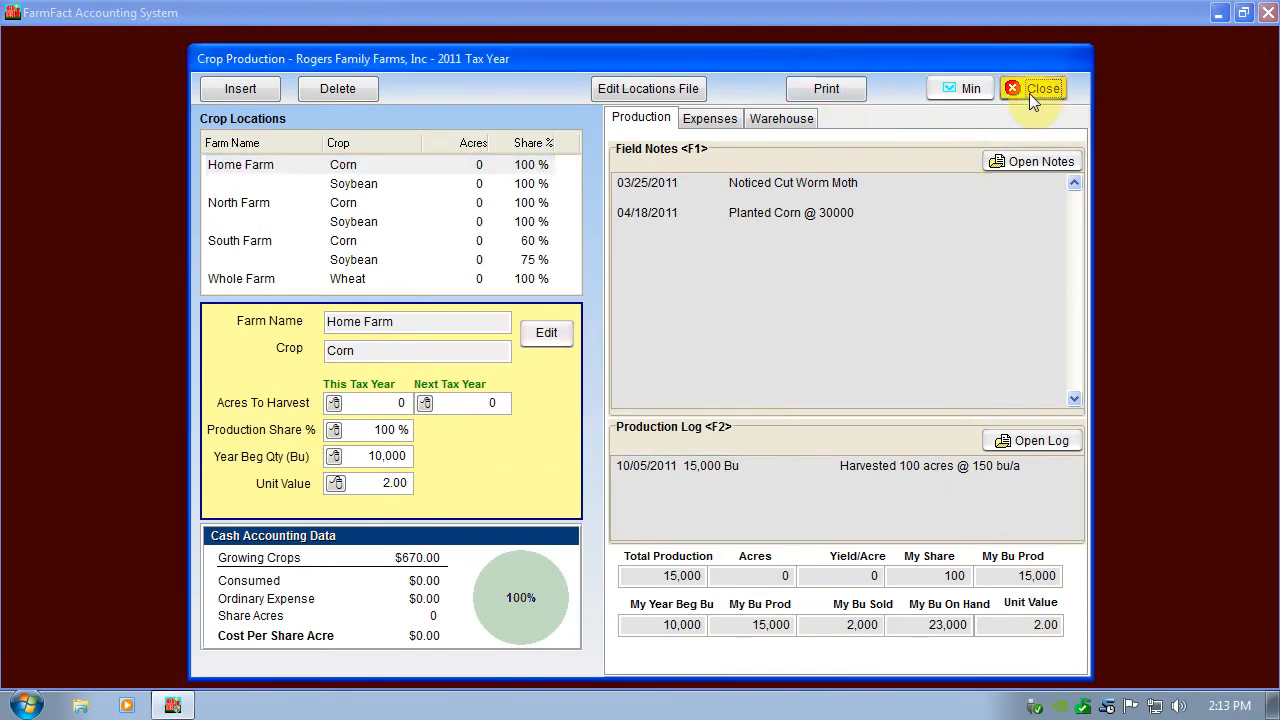
{"action": "left_click", "coordinate": [1029, 93]}
Open the document library and view the DuPont Synchrony XP herbicide label.
{"action": "left_click", "coordinate": [971, 597]}
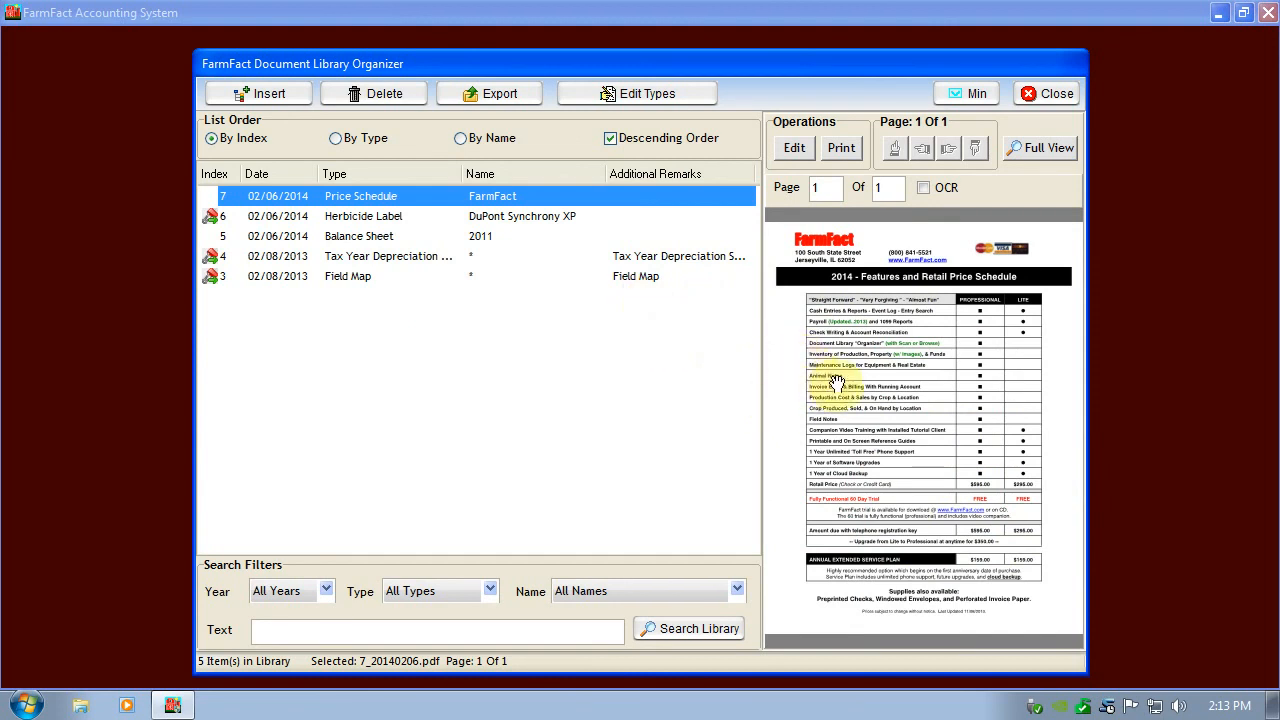
{"action": "left_click", "coordinate": [516, 222]}
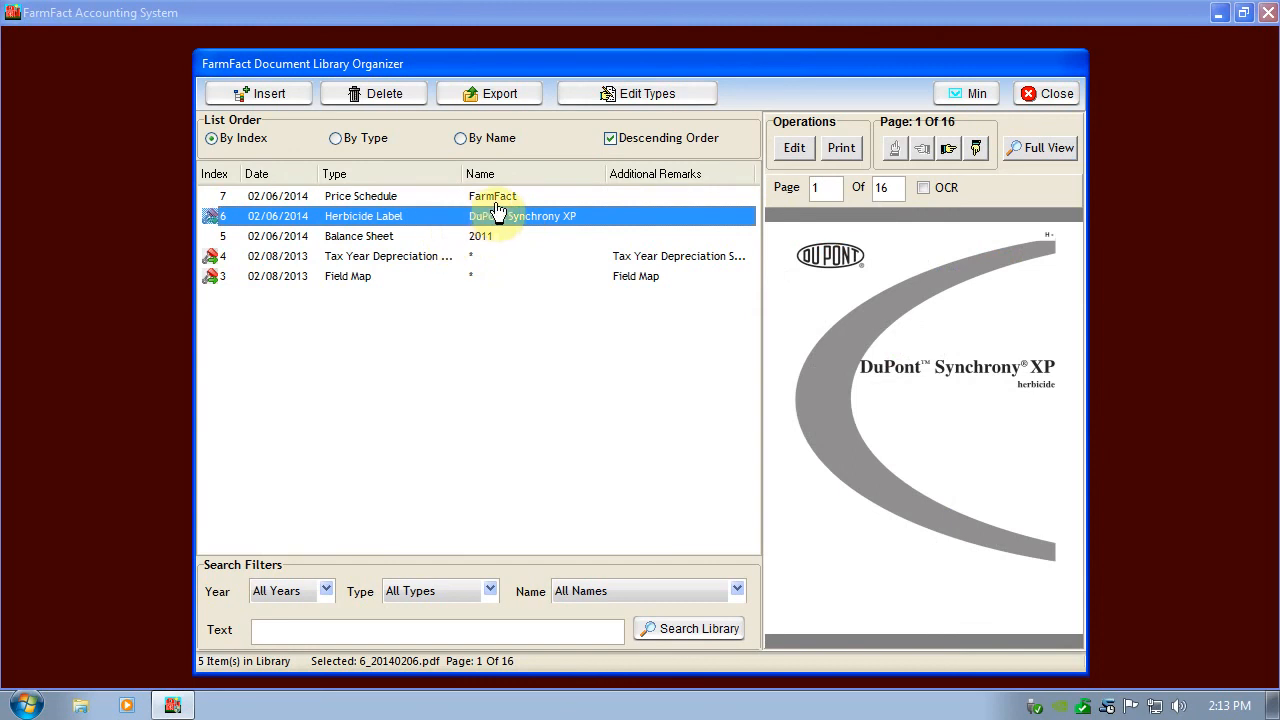
View the 2011 balance sheet in the document library and close the library, and view the program update settings, closing them without checking for updates.
{"action": "left_click", "coordinate": [427, 240]}
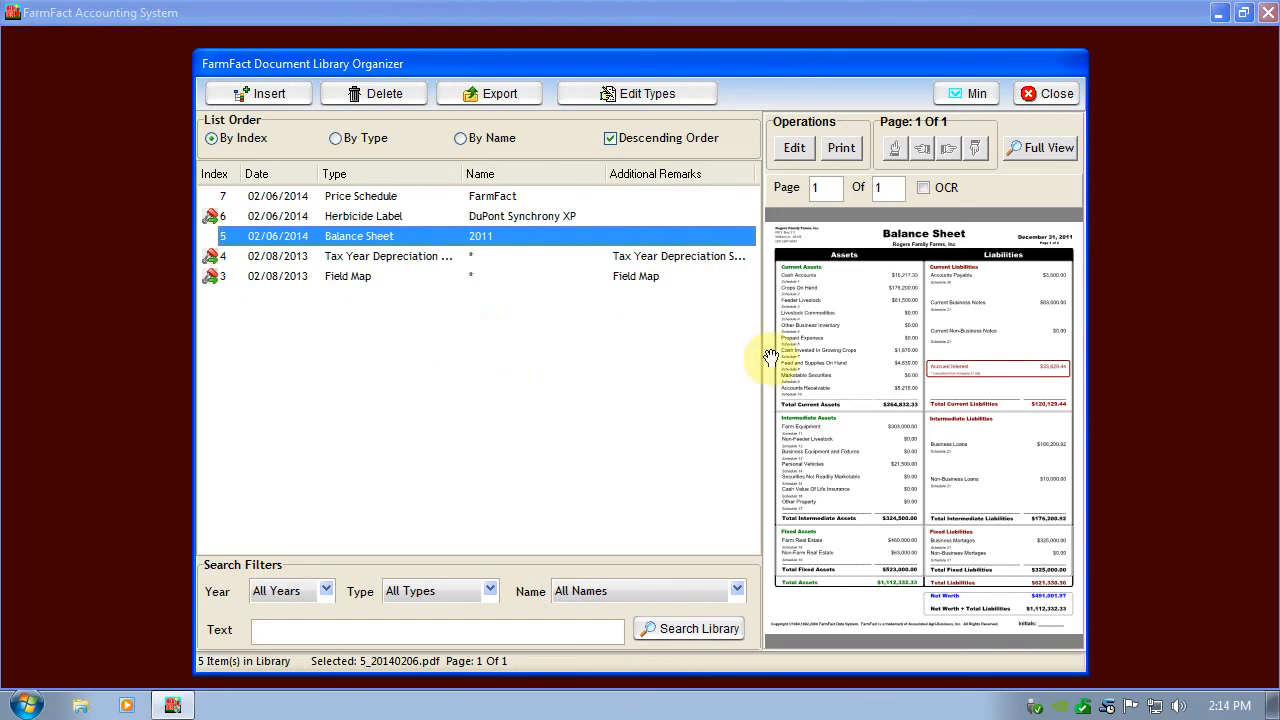
{"action": "left_click", "coordinate": [1050, 93]}
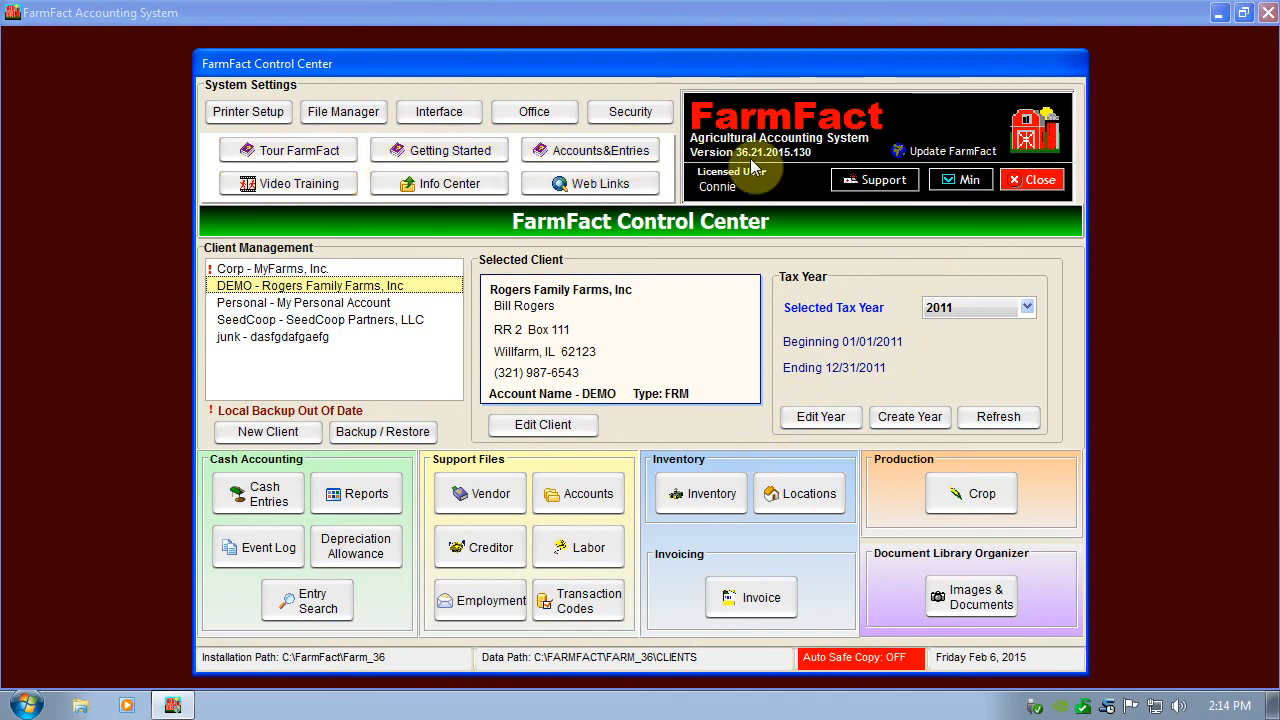
{"action": "left_click", "coordinate": [940, 151]}
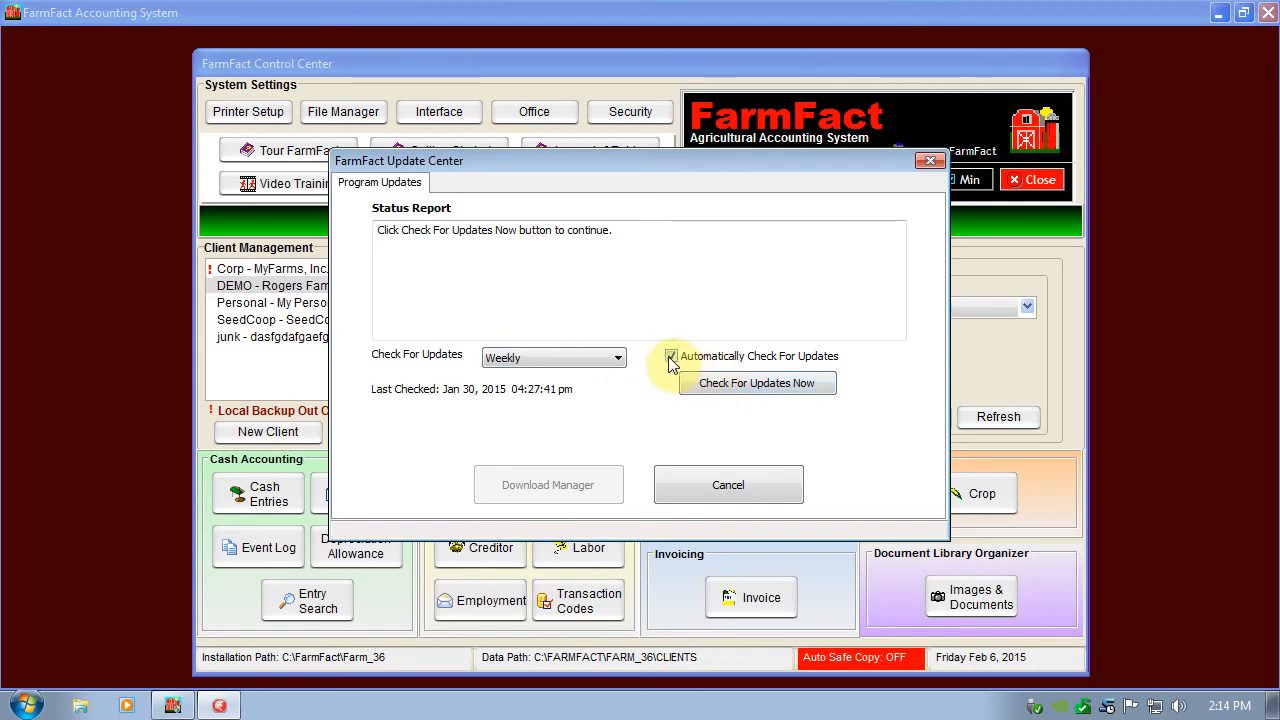
{"action": "left_click", "coordinate": [929, 161]}
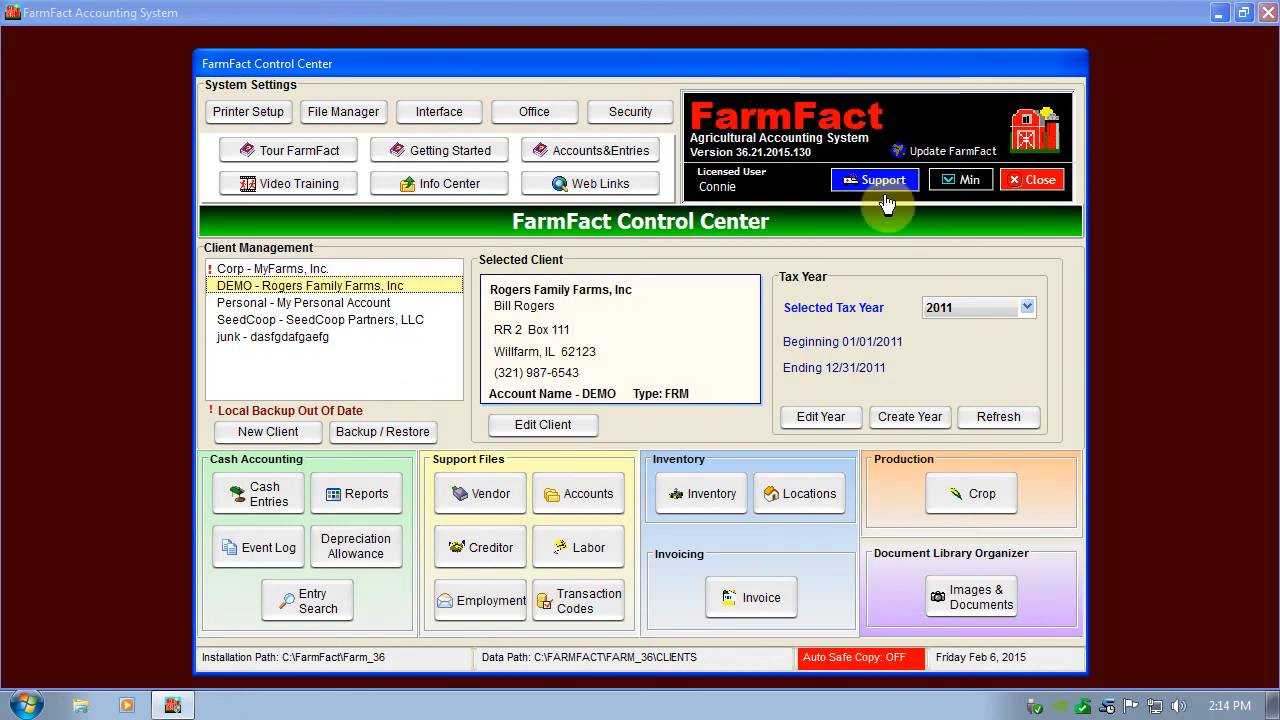
Open the product support center, view its contact information, remote support and printing supplies ordering pages, and close it.
{"action": "left_click", "coordinate": [871, 181]}
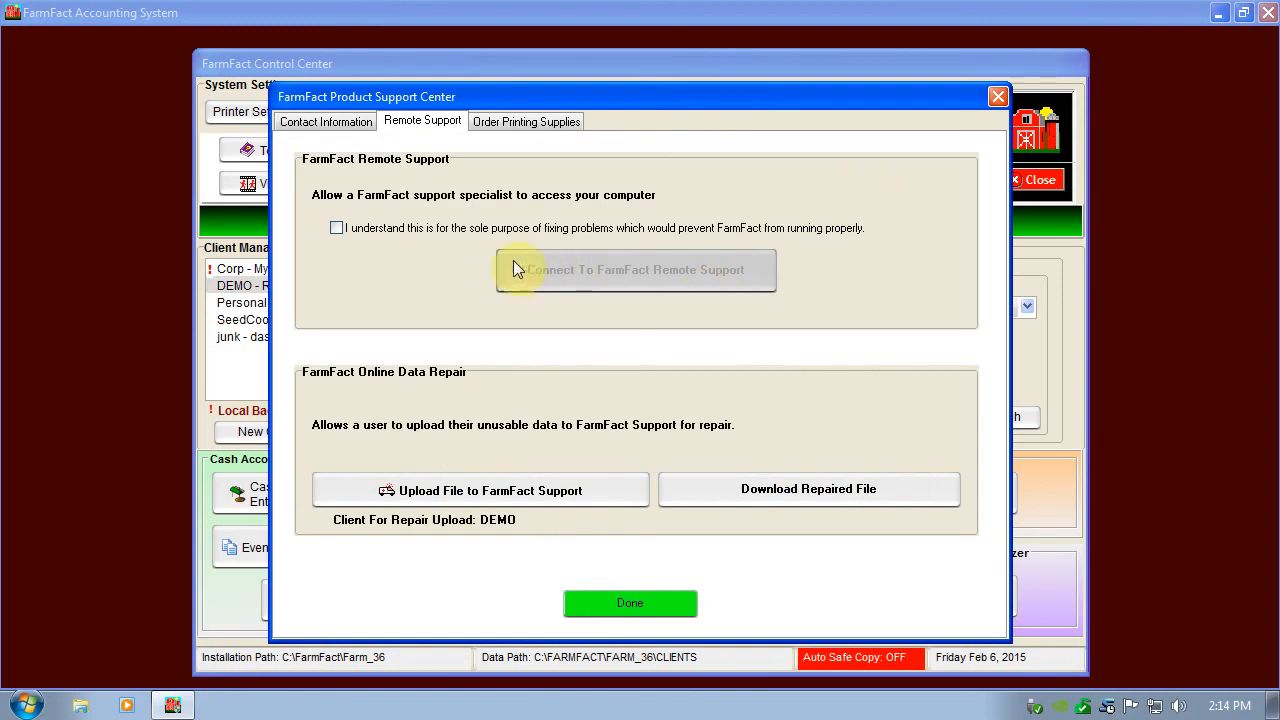
{"action": "left_click", "coordinate": [335, 121]}
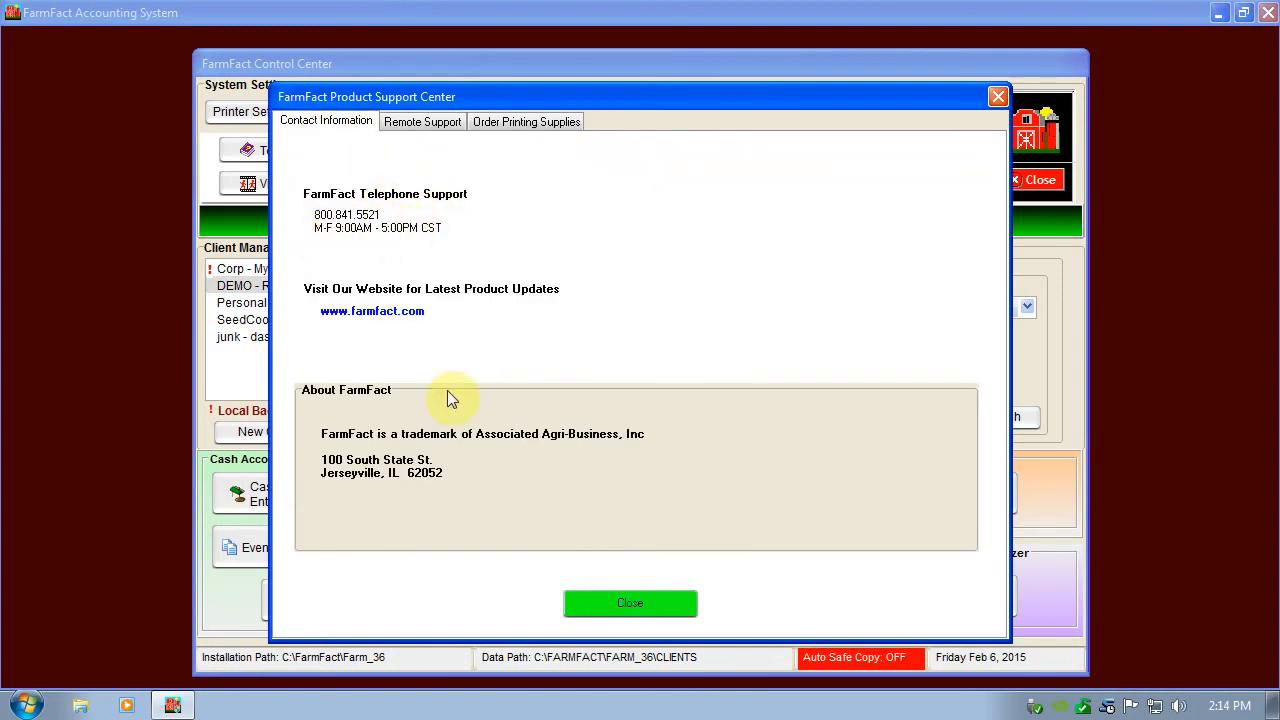
{"action": "left_click", "coordinate": [430, 121]}
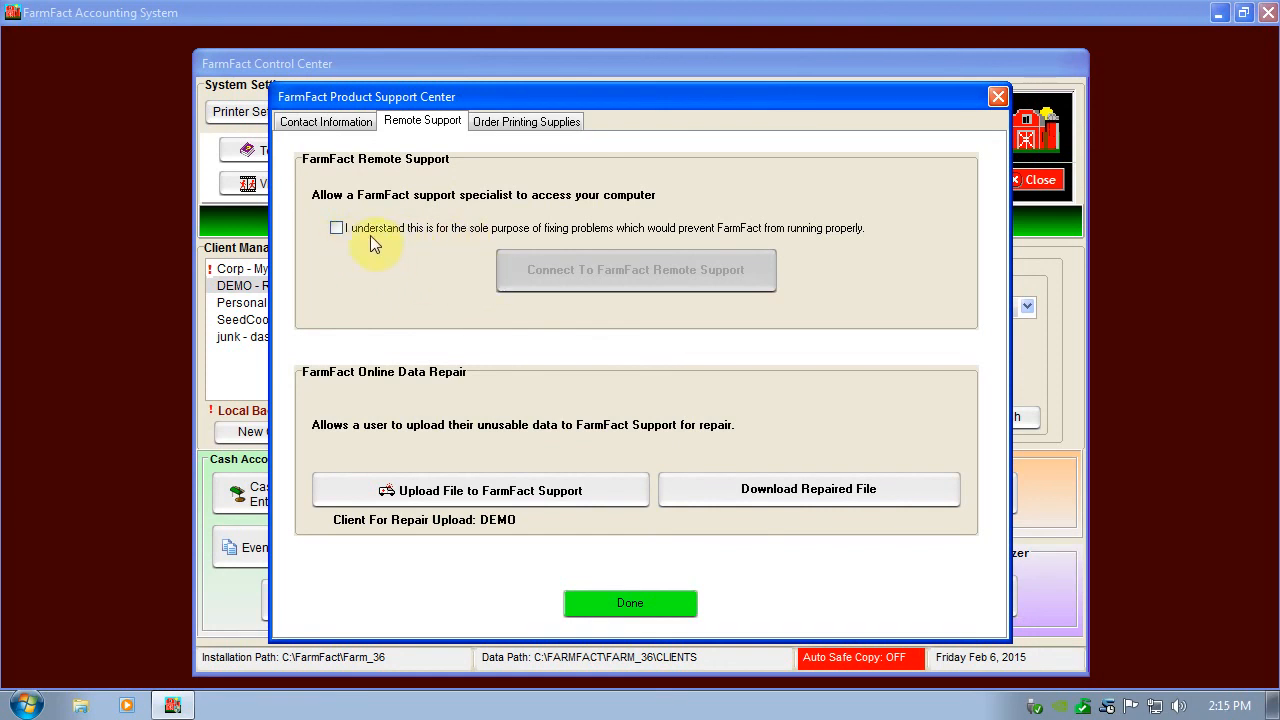
{"action": "left_click", "coordinate": [527, 125]}
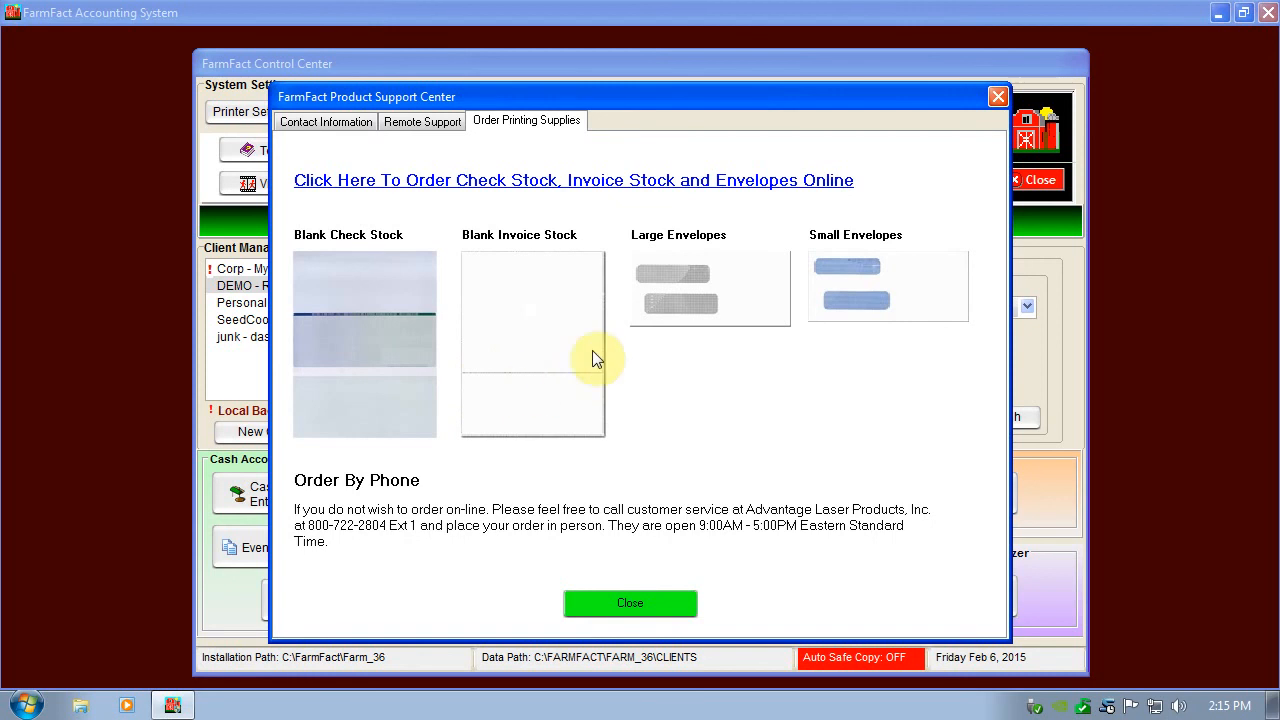
{"action": "left_click", "coordinate": [660, 603]}
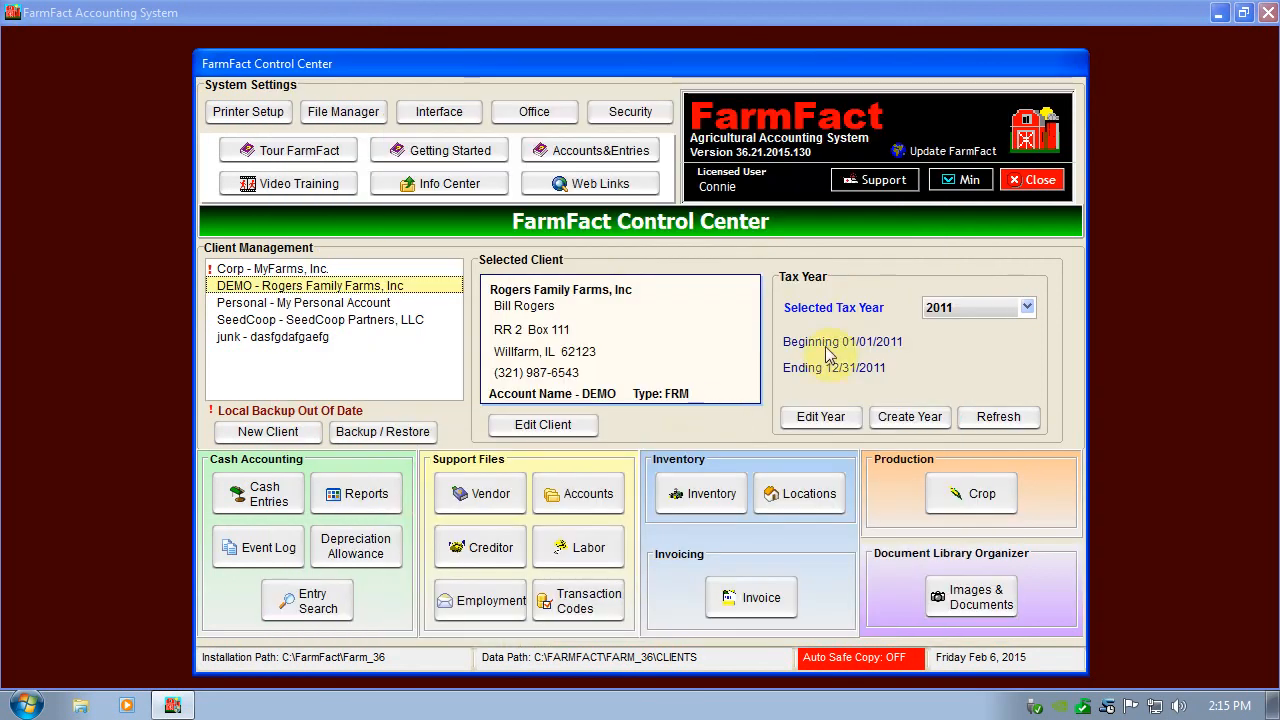